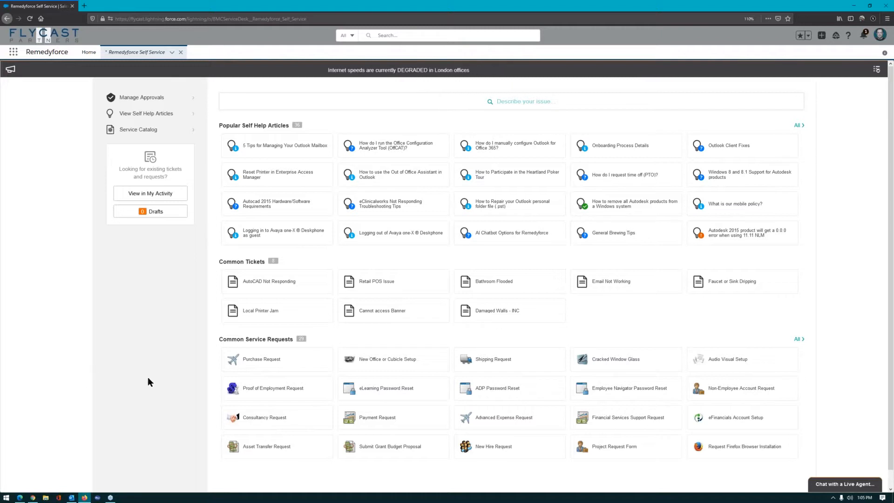
# - Search the self service portal for "adobe", view the "Autocad 2015 Hardware/Software Requirements" article and close it
pyautogui.click(432, 106)
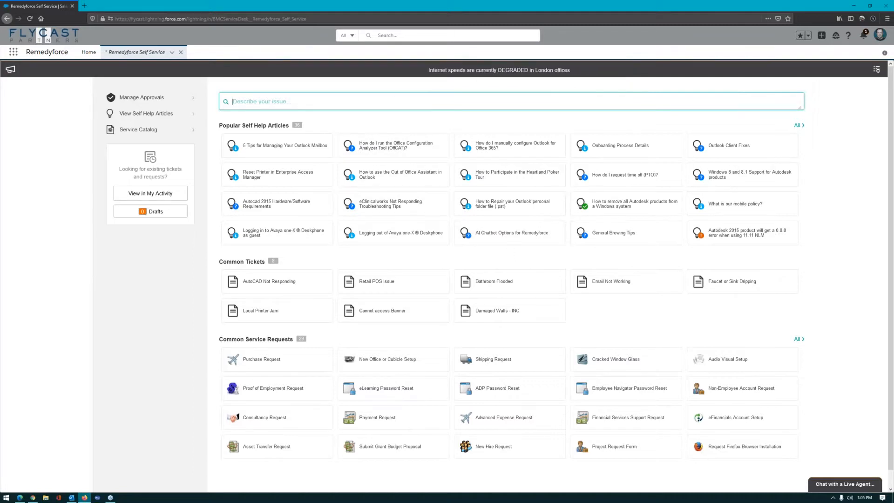
pyautogui.hotkey('ctrl', '+')
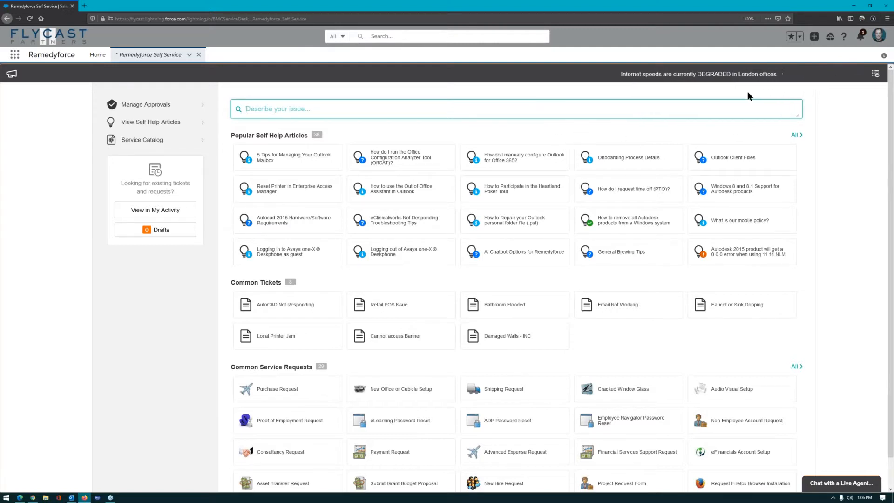
pyautogui.click(649, 131)
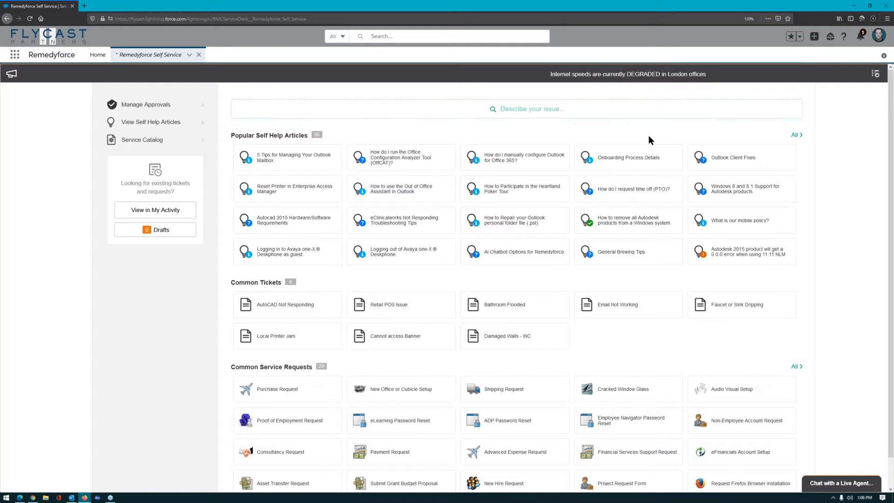
pyautogui.click(644, 113)
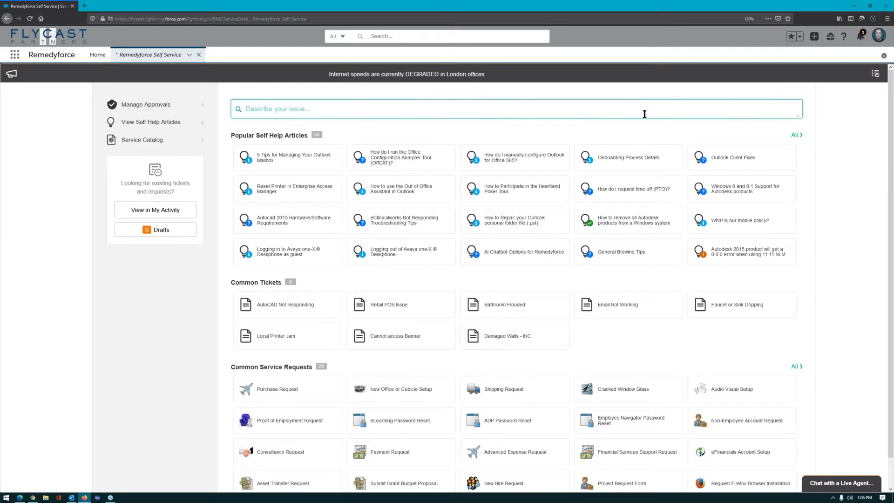
pyautogui.write('adobe')
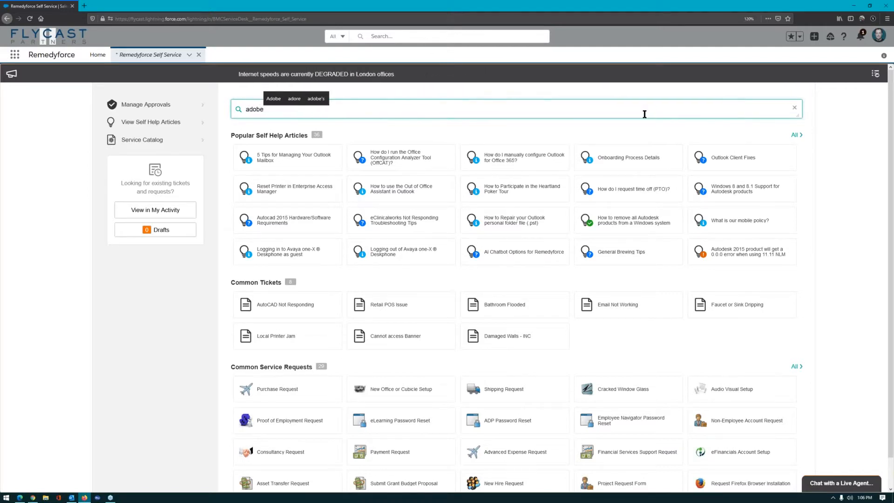
pyautogui.press('Return')
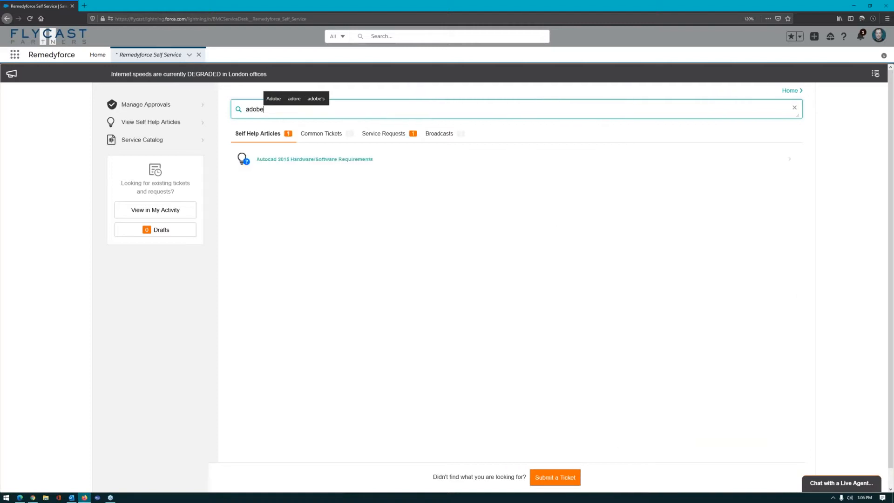
pyautogui.click(357, 160)
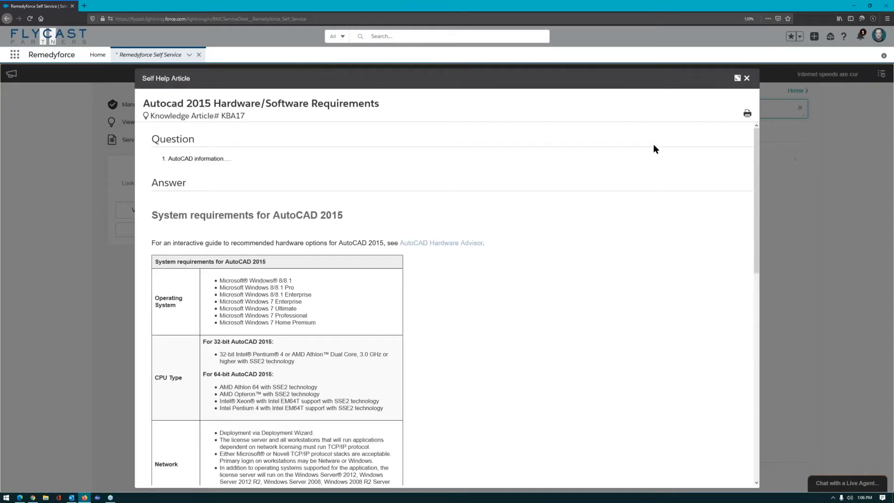
pyautogui.click(746, 78)
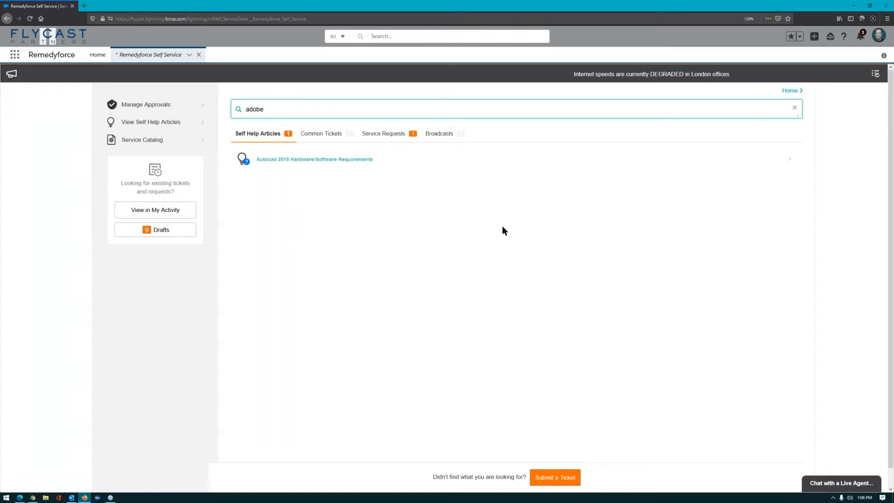
# - Search the portal for "microsoft" instead, view the matching service requests and return to the portal home page
pyautogui.moveTo(371, 112); pyautogui.dragTo(161, 112)
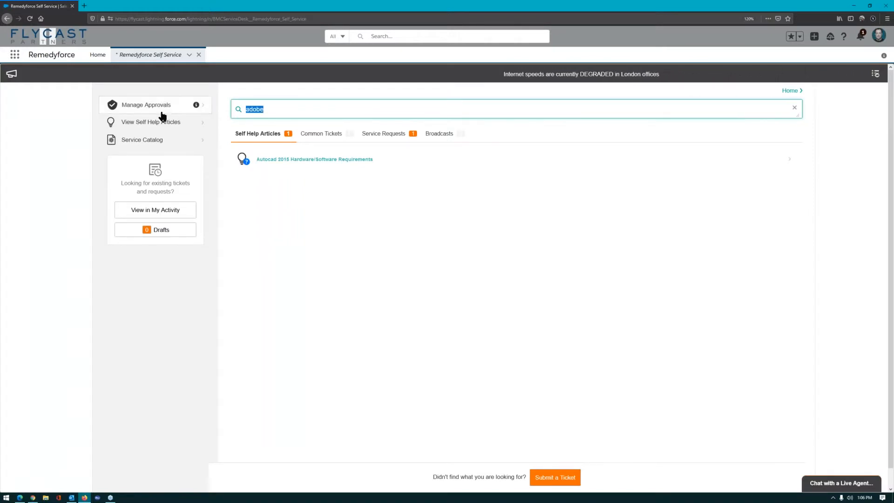
pyautogui.write('micro')
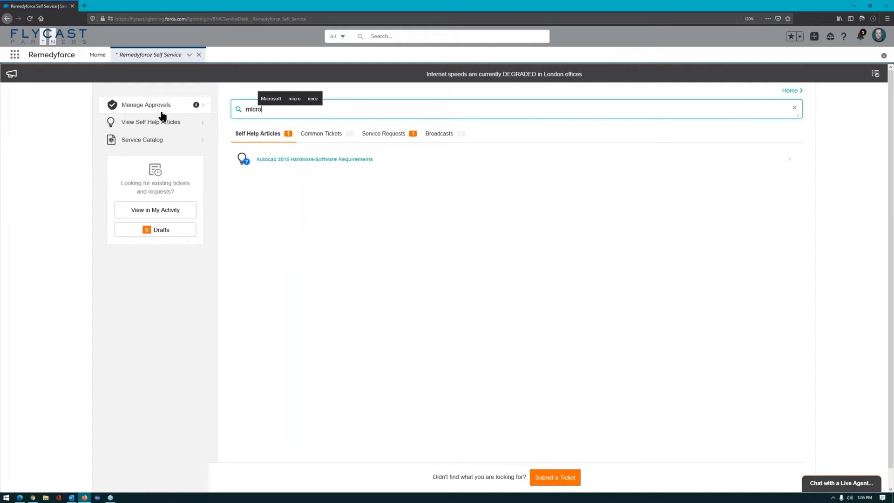
pyautogui.write('soft')
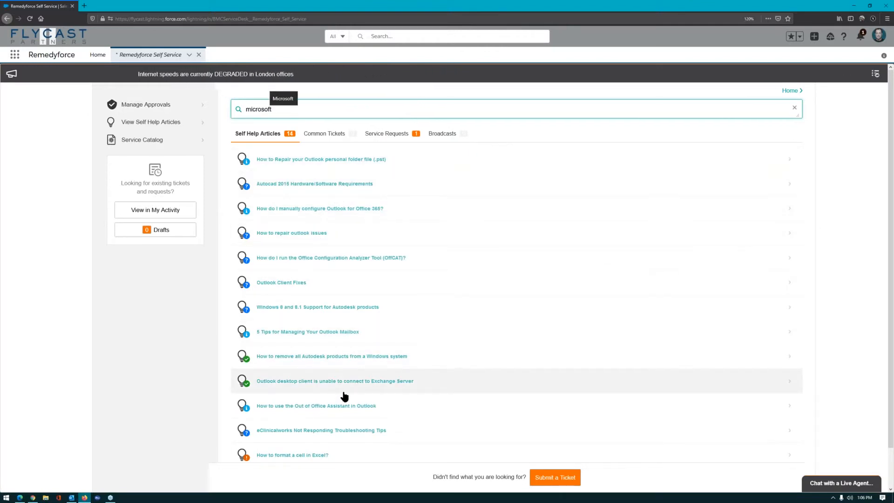
pyautogui.click(391, 134)
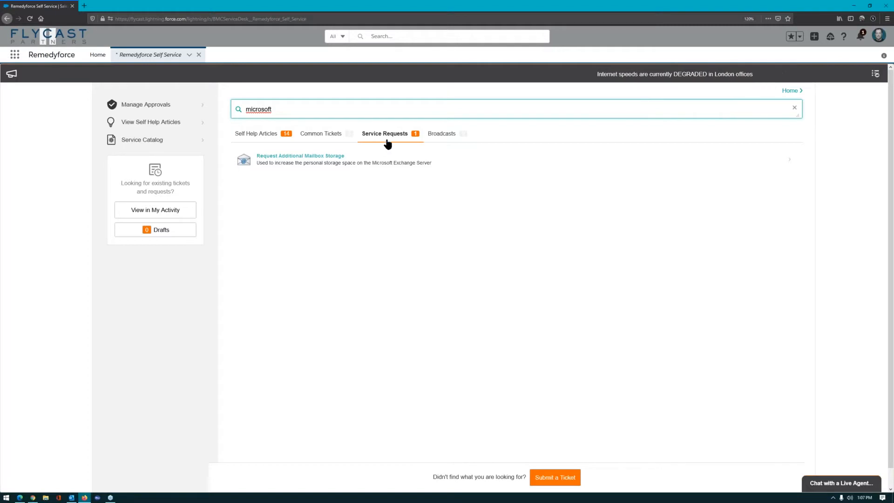
pyautogui.click(789, 91)
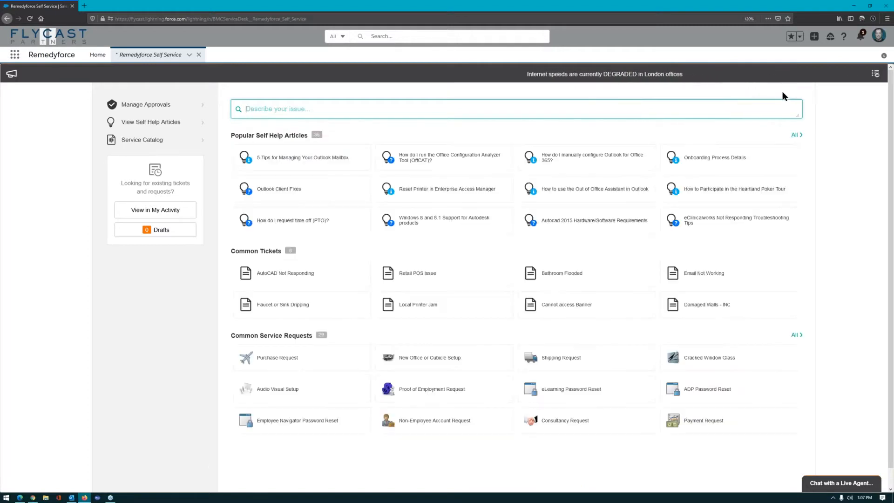
# - Browse the Facilities and Maintenance category of the Service Catalog and return to the portal home page
pyautogui.click(154, 142)
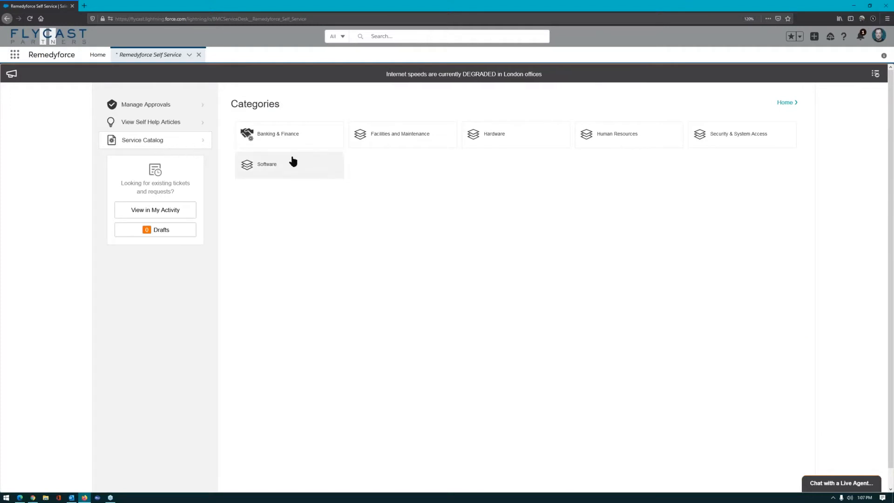
pyautogui.click(384, 133)
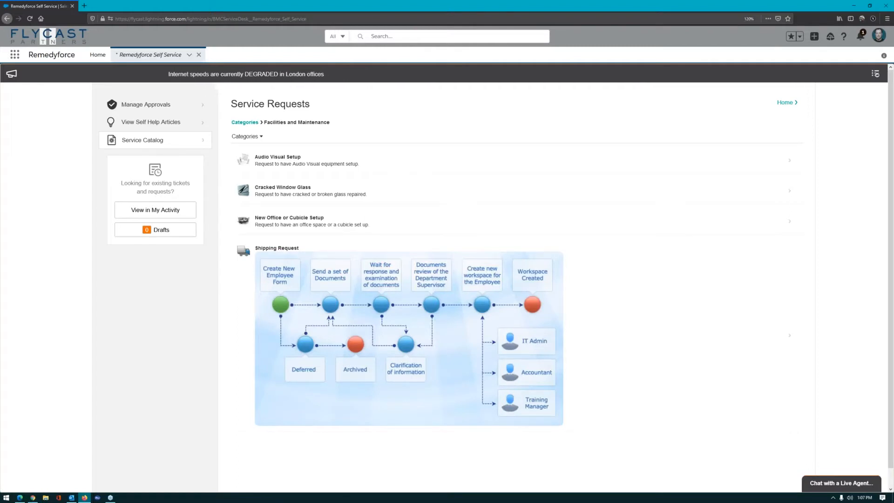
pyautogui.click(787, 103)
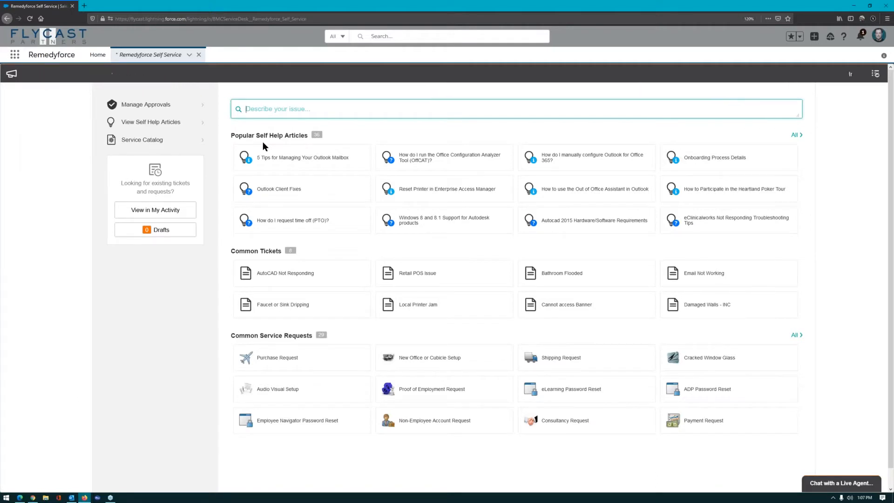
# - View the help descriptions for the Service Catalog, View Self Help Articles and Manage Approvals tiles
pyautogui.moveTo(196, 141)
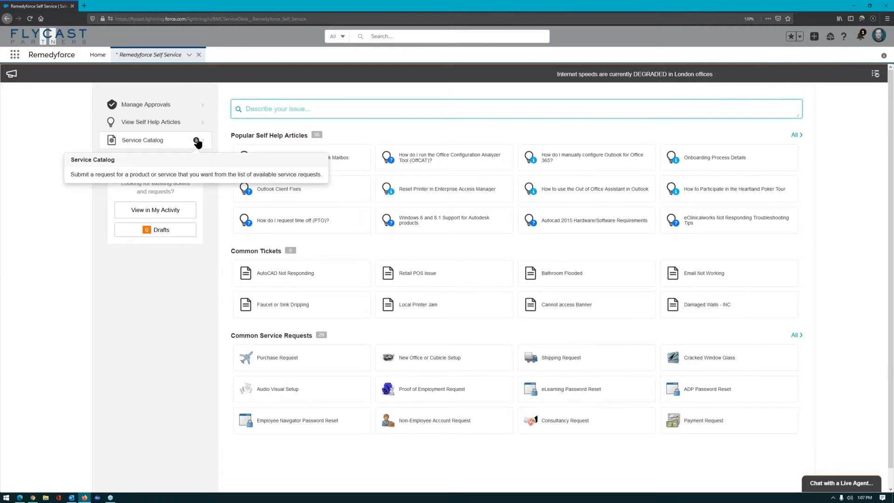
pyautogui.moveTo(196, 122)
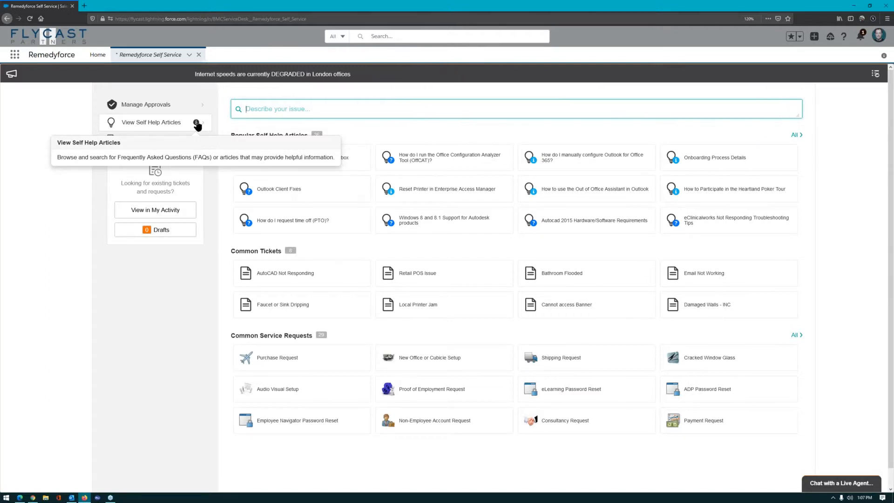
pyautogui.moveTo(198, 106)
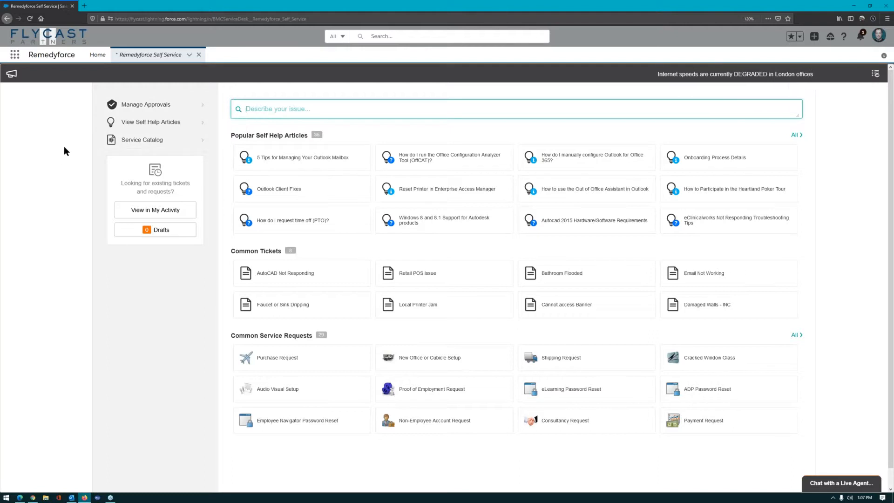
# - Switch to Chrome, refresh the Self Service Search dashboard and examine the keyword report for "adobe", returning to the dashboard
pyautogui.hotkey('alt', 'Tab')
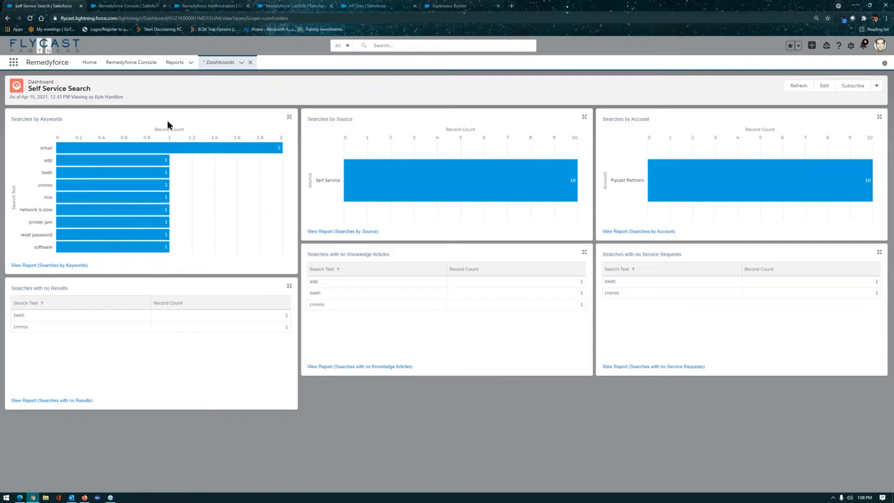
pyautogui.click(799, 87)
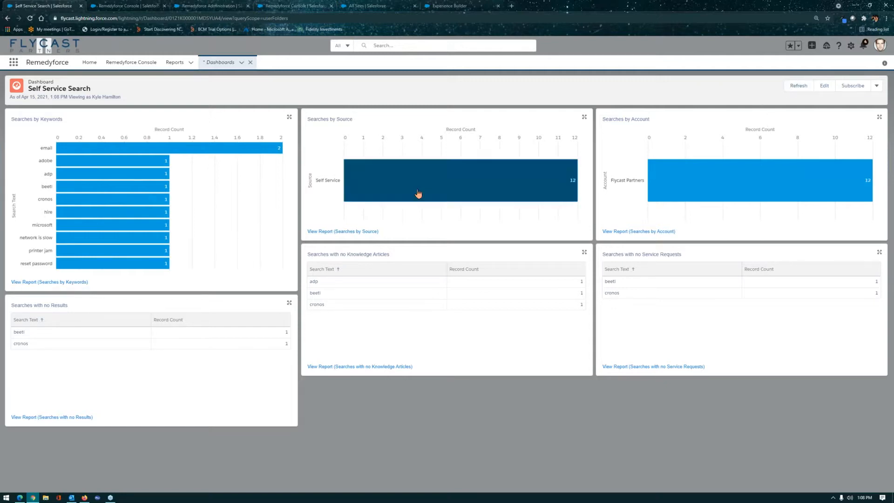
pyautogui.moveTo(90, 165)
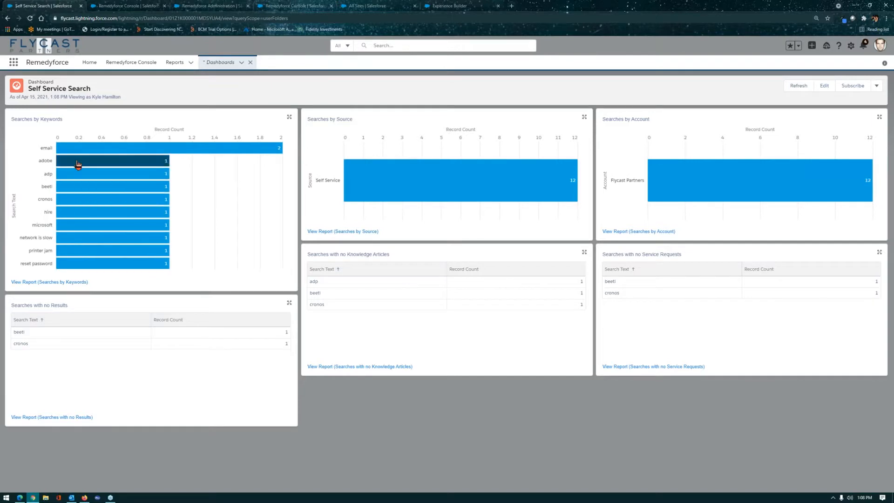
pyautogui.click(85, 163)
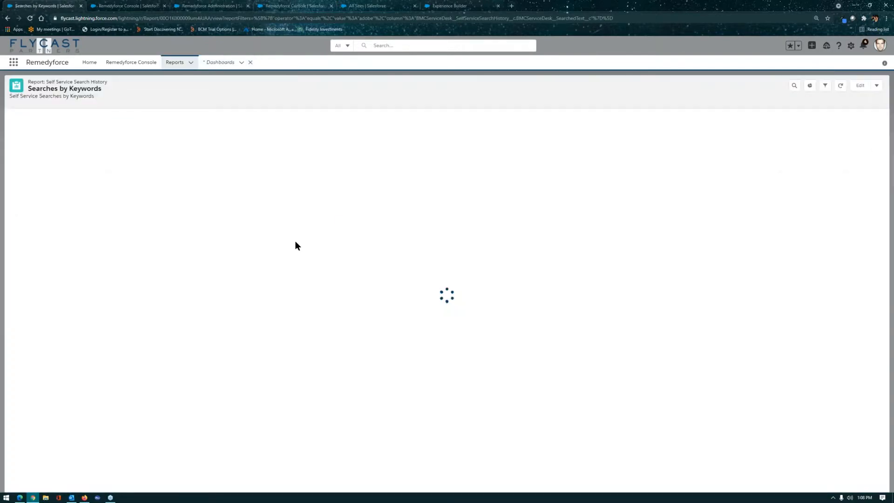
pyautogui.moveTo(297, 245)
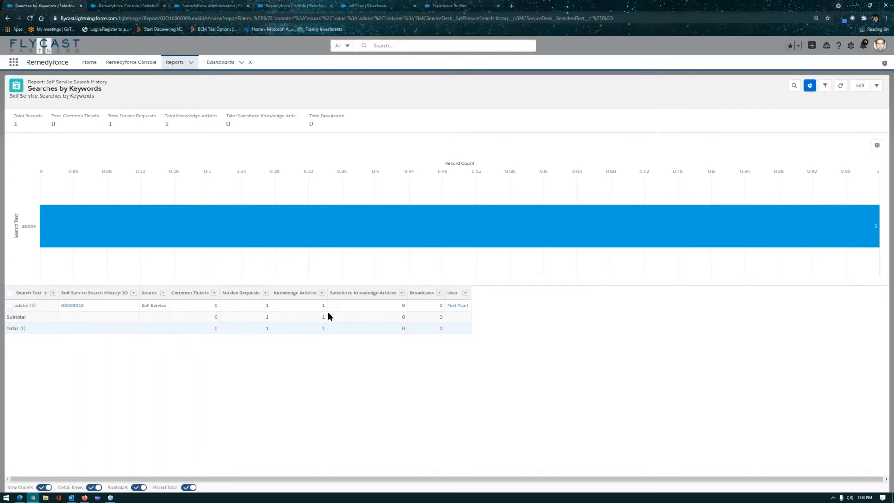
pyautogui.click(7, 18)
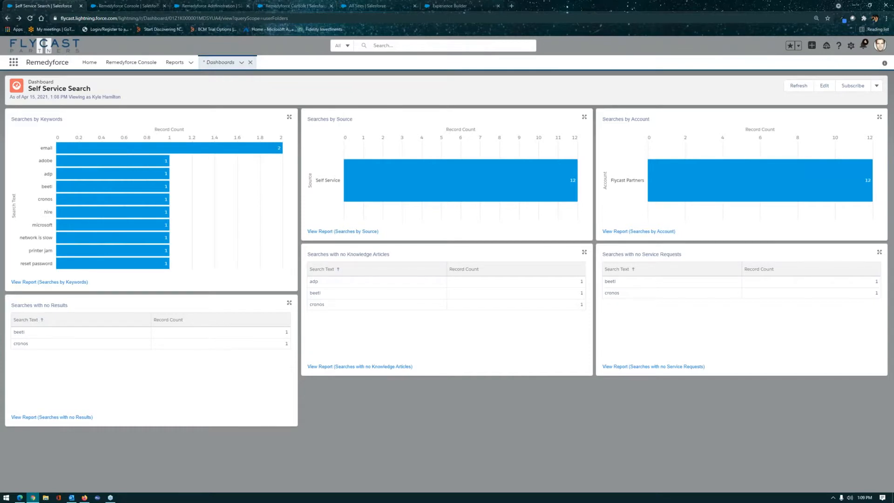
# - Examine the General Self Service Settings in Remedyforce Administration, including the enhanced look and feel option
pyautogui.click(190, 7)
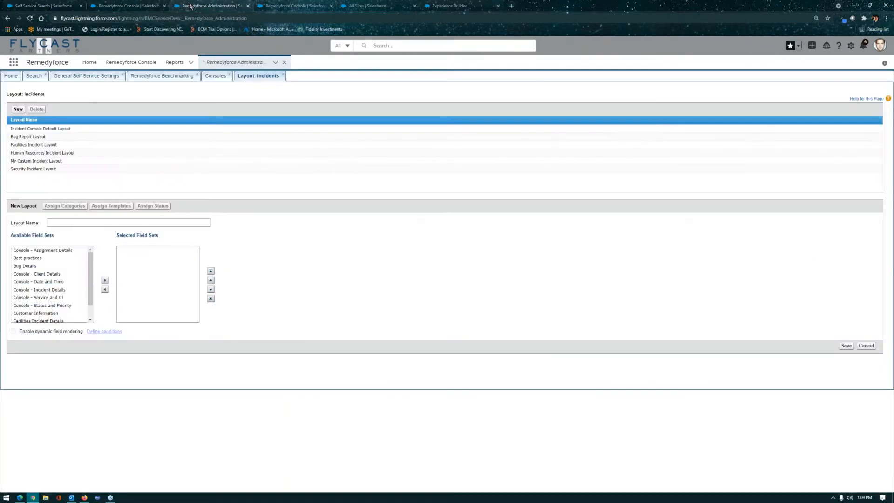
pyautogui.click(88, 78)
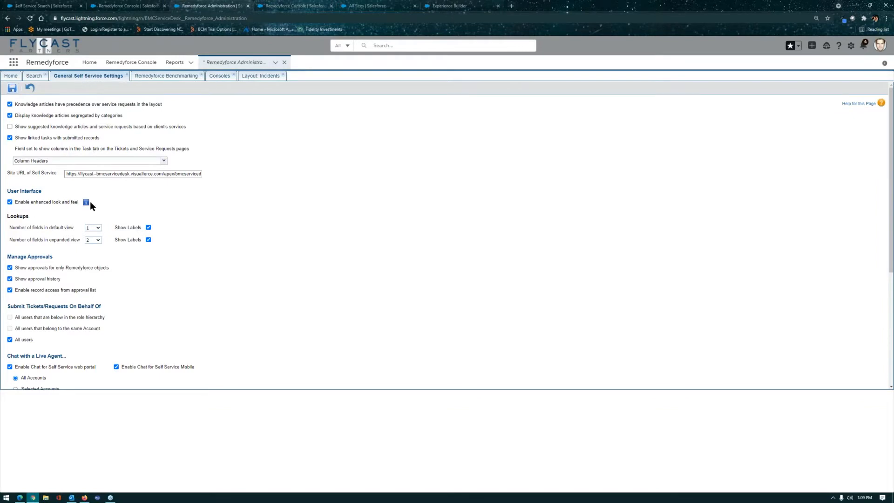
pyautogui.moveTo(85, 204)
pyautogui.click(10, 76)
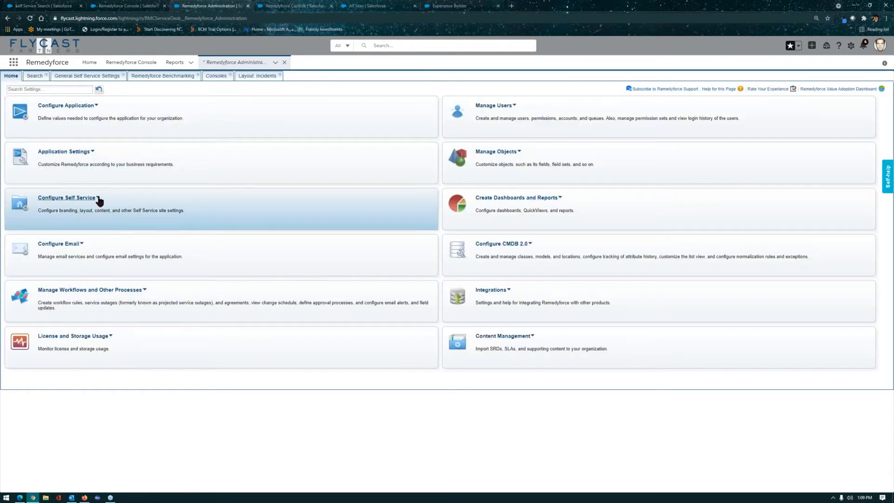
pyautogui.click(65, 77)
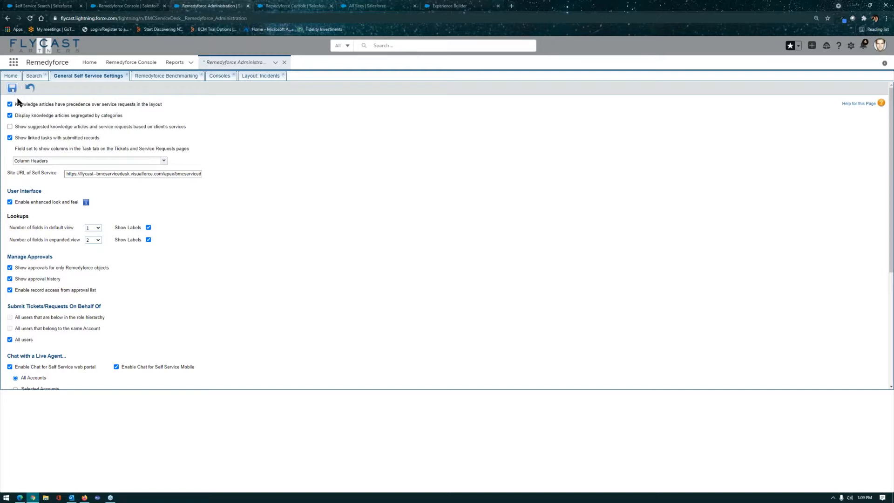
# - Review the self service Search settings, including search history tracking, and the options available under Configure Self Service
pyautogui.click(34, 77)
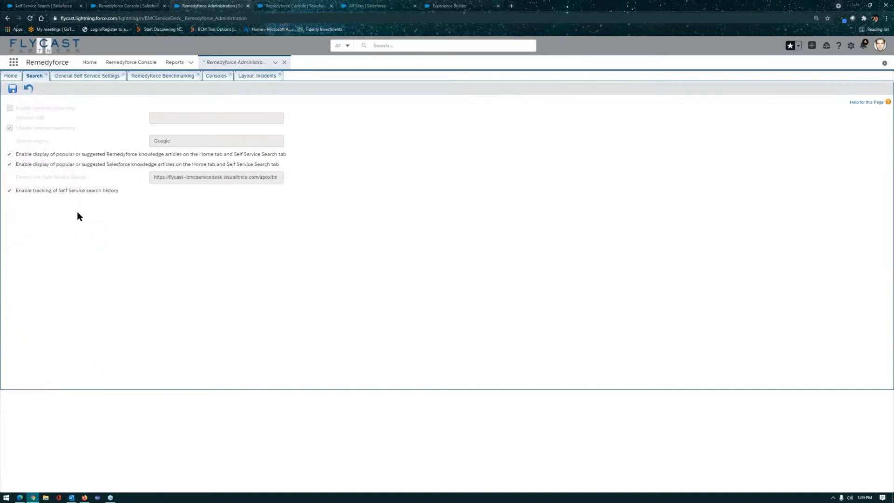
pyautogui.click(12, 77)
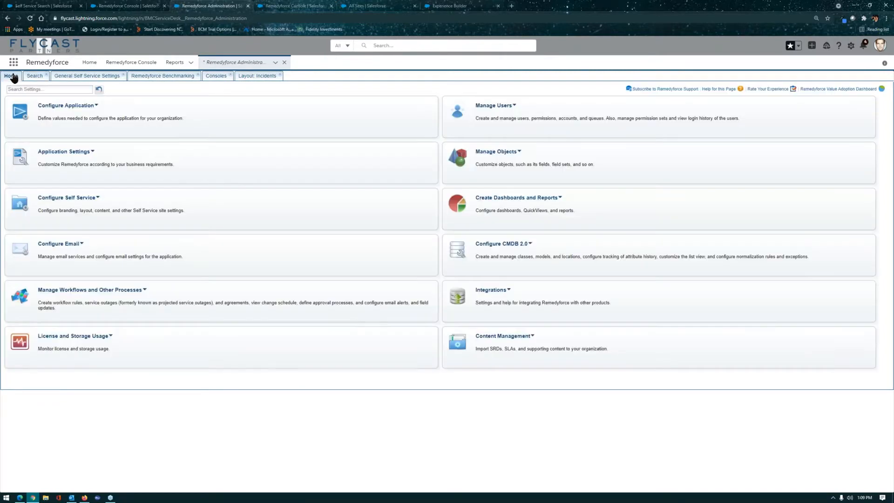
pyautogui.click(98, 198)
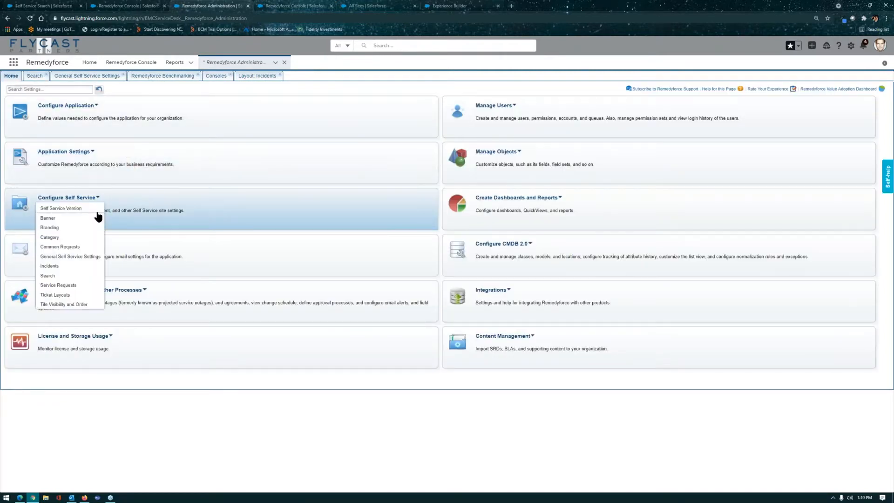
pyautogui.click(35, 77)
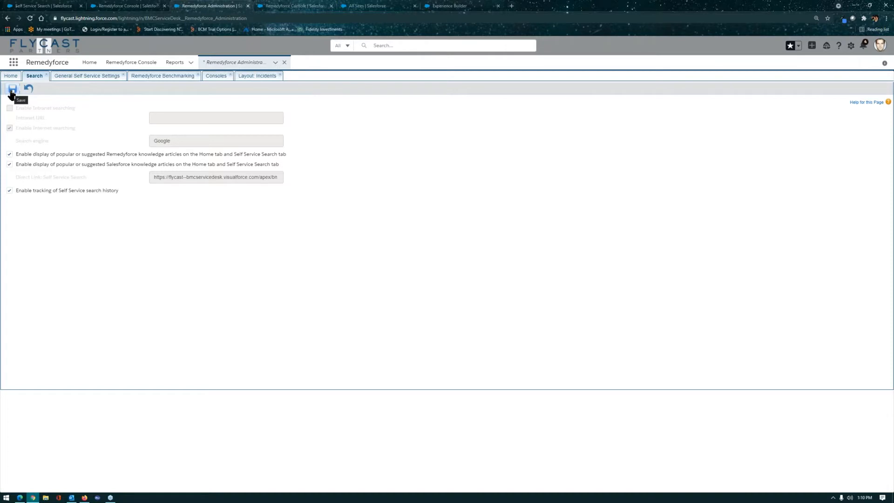
# - Display the list of all open incidents in the Remedyforce Console
pyautogui.click(127, 8)
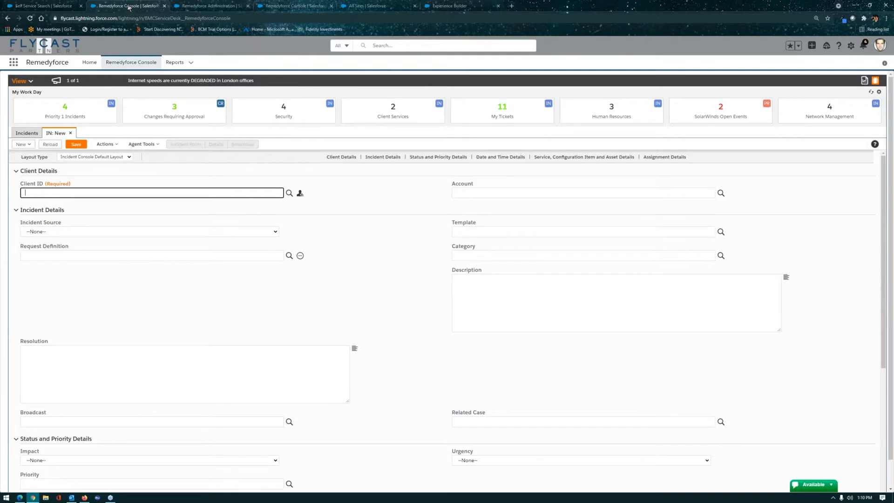
pyautogui.click(26, 135)
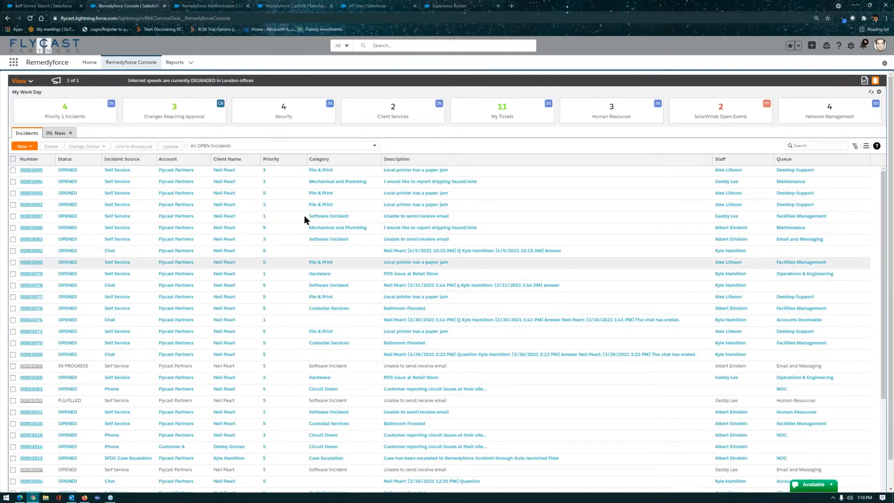
pyautogui.click(33, 82)
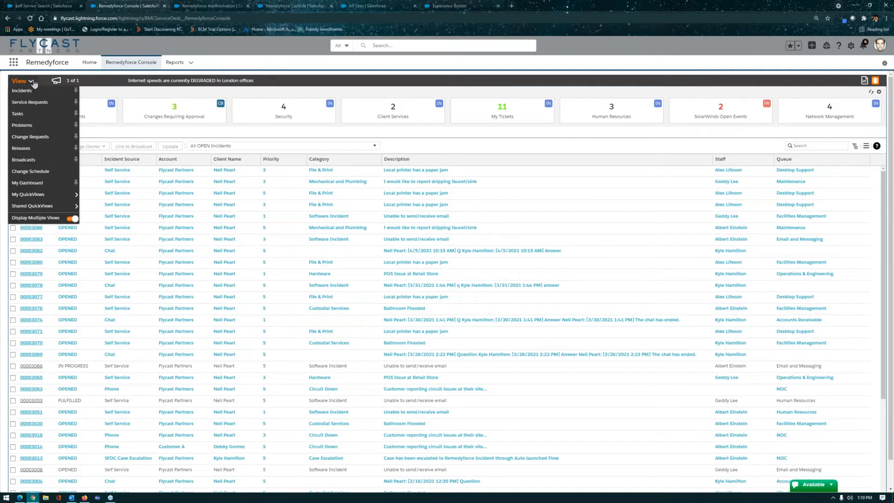
pyautogui.click(109, 84)
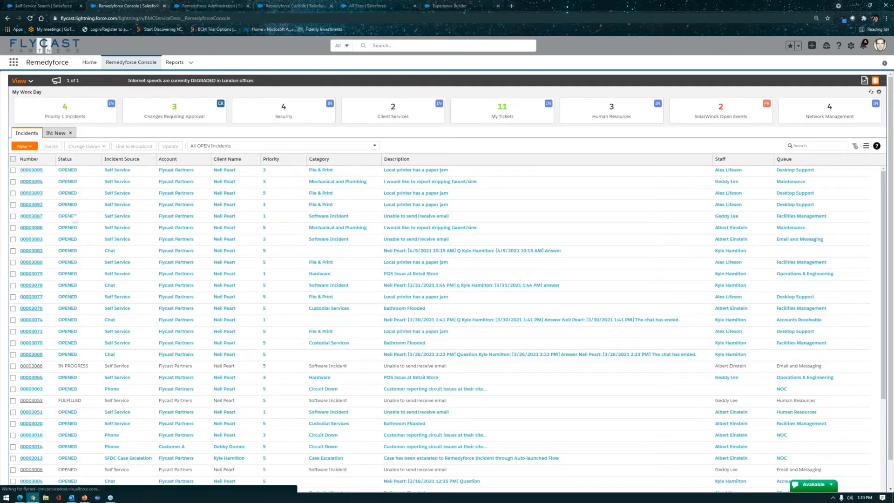
pyautogui.click(563, 185)
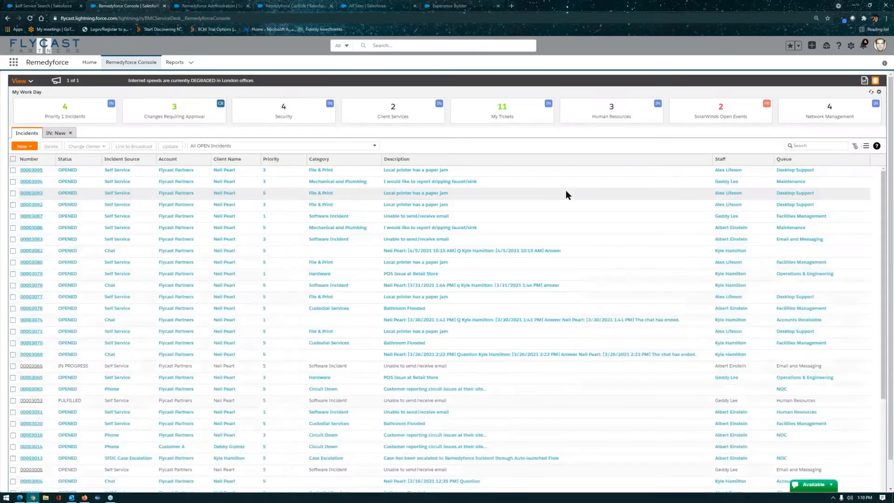
# - Start a new incident in the Remedyforce Console and close the older blank incident form
pyautogui.click(29, 146)
pyautogui.click(36, 157)
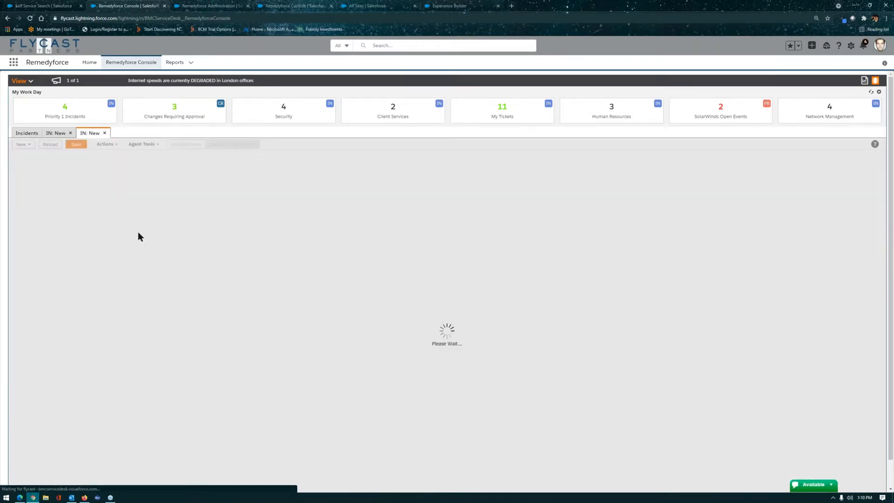
pyautogui.click(71, 133)
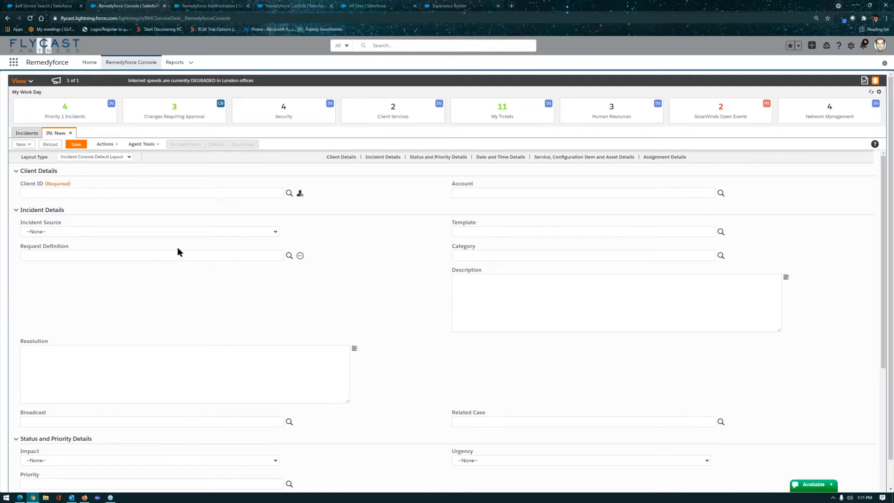
# - Set the new incident's priority to 1, with HIGH impact and HIGH urgency, and enable Generate Broadcast
pyautogui.scroll(-3, 178, 248)
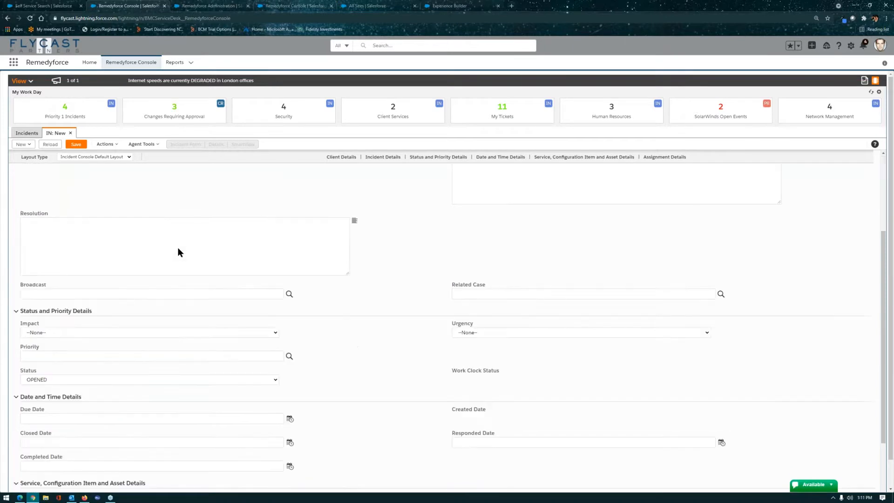
pyautogui.click(289, 356)
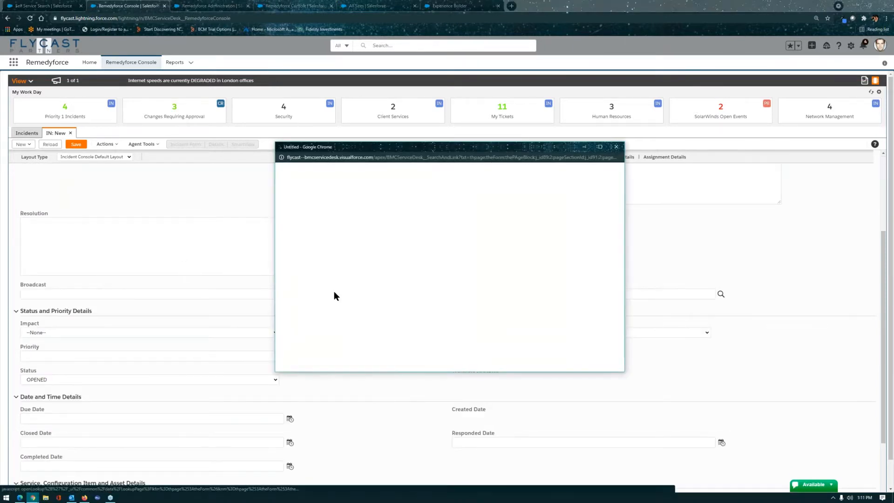
pyautogui.click(617, 147)
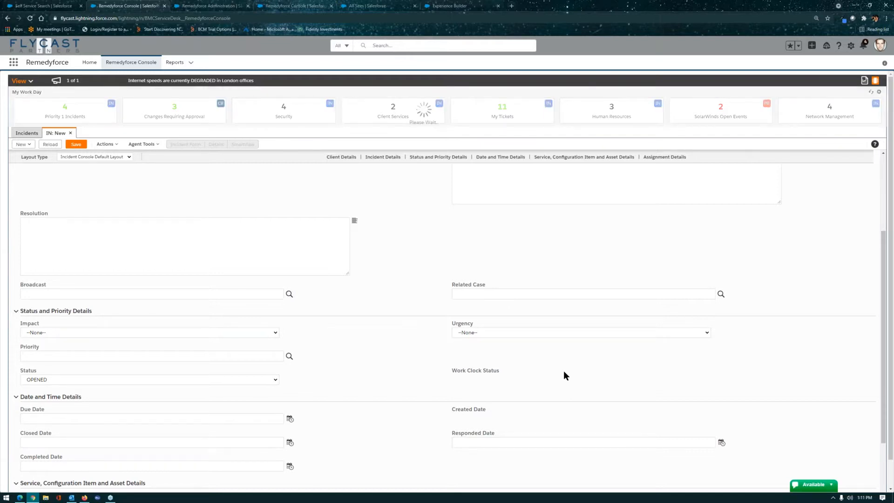
pyautogui.click(290, 355)
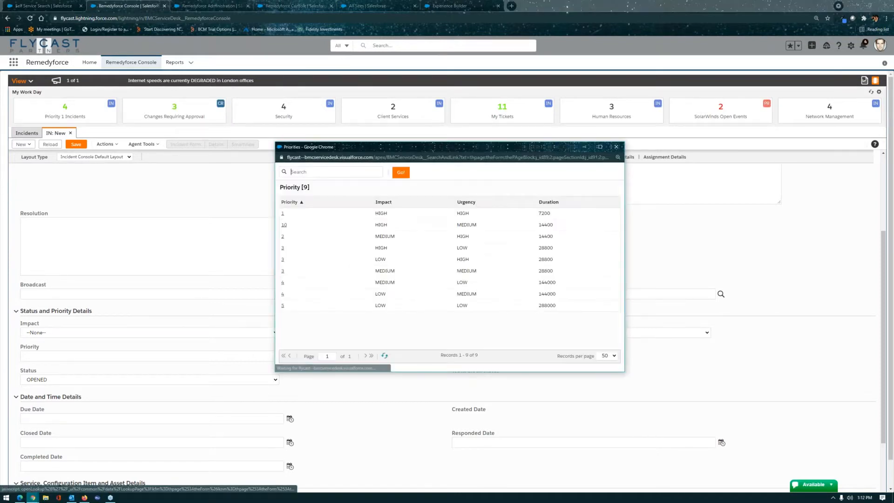
pyautogui.click(282, 213)
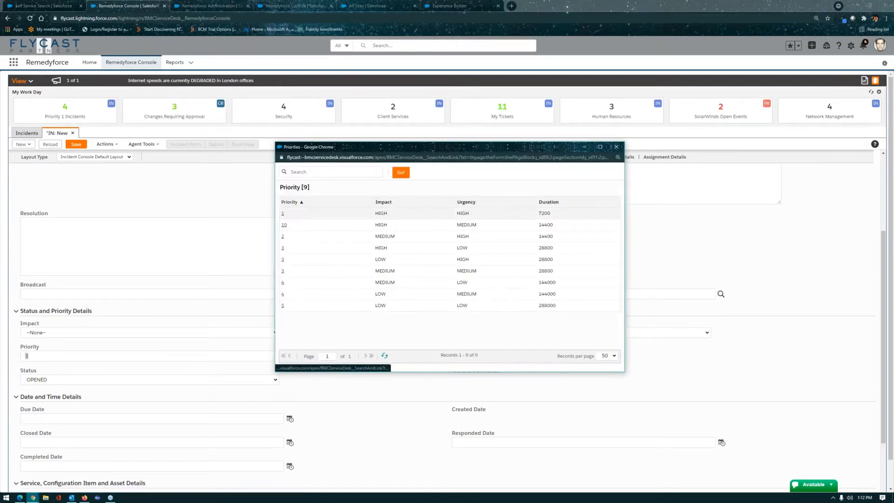
pyautogui.click(317, 382)
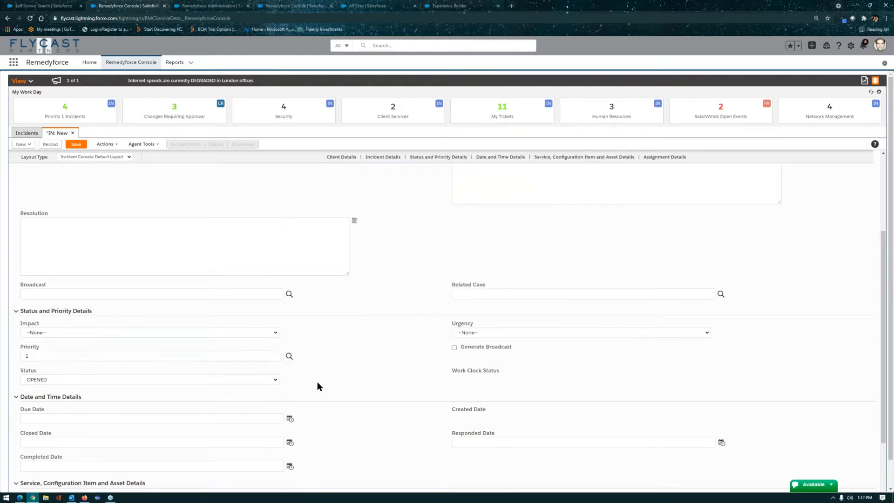
pyautogui.click(454, 349)
# - Clear the new incident's priority and set it to 5, with LOW impact and LOW urgency
pyautogui.click(290, 357)
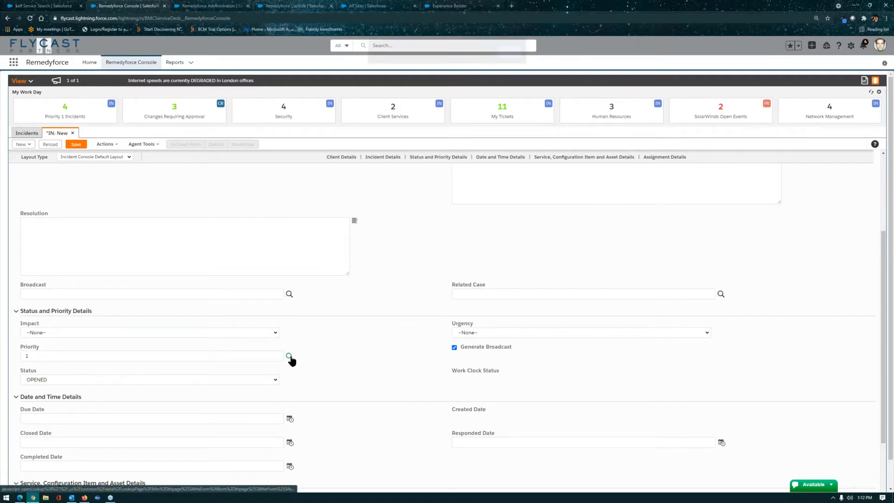
pyautogui.press('Return')
pyautogui.moveTo(29, 361); pyautogui.dragTo(17, 363)
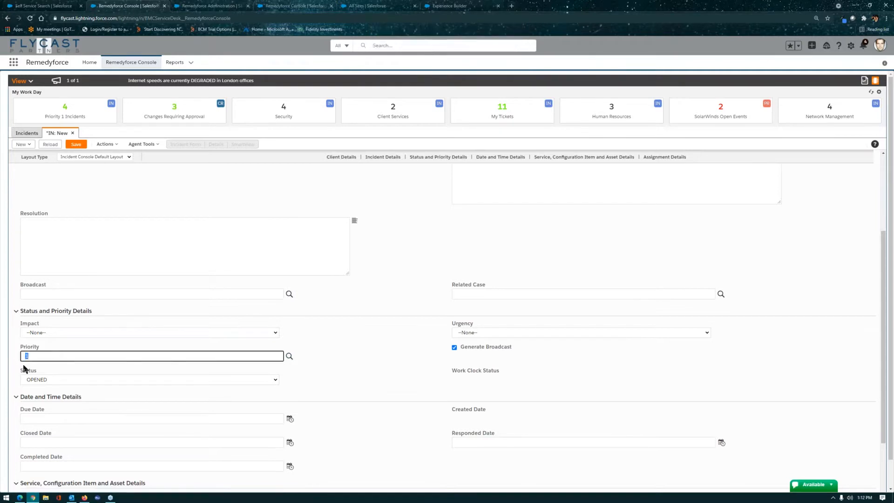
pyautogui.press('BackSpace')
pyautogui.click(288, 357)
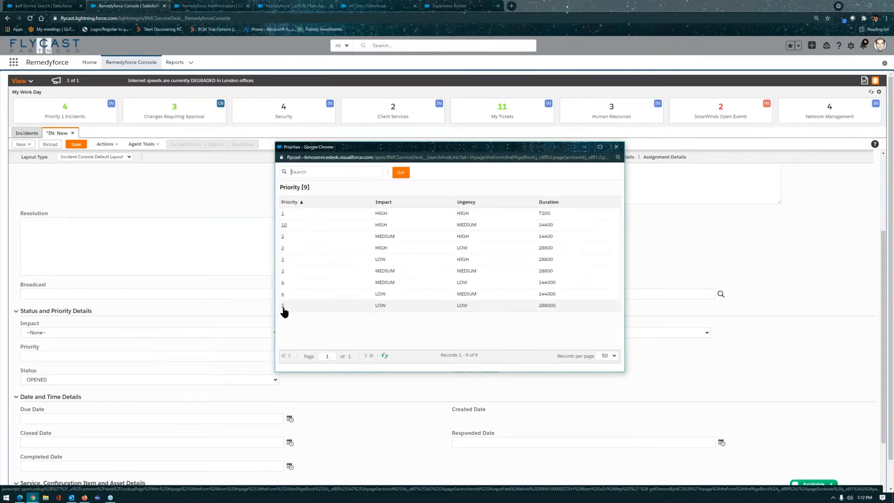
pyautogui.click(282, 306)
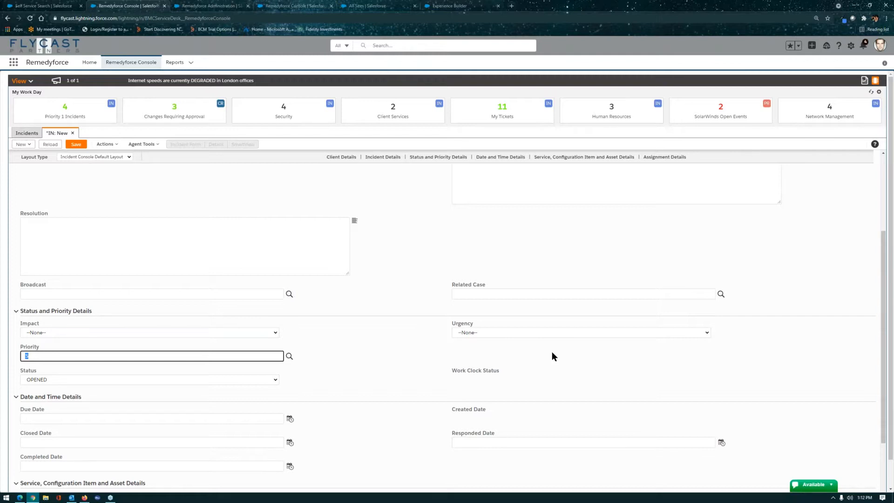
# - Review the remaining sections of the new incident form, including Category, and close the form, discarding its changes
pyautogui.scroll(-2, 327, 413)
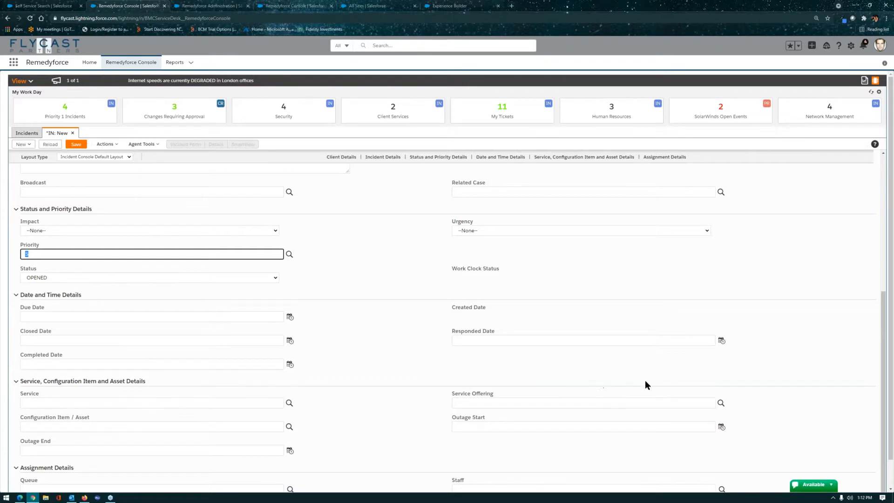
pyautogui.click(15, 294)
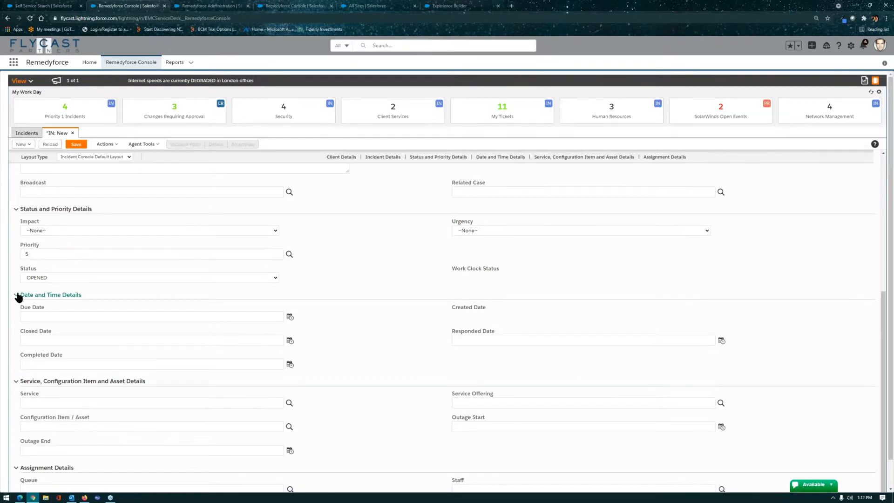
pyautogui.click(15, 364)
pyautogui.scroll(5, 308, 464)
pyautogui.click(494, 255)
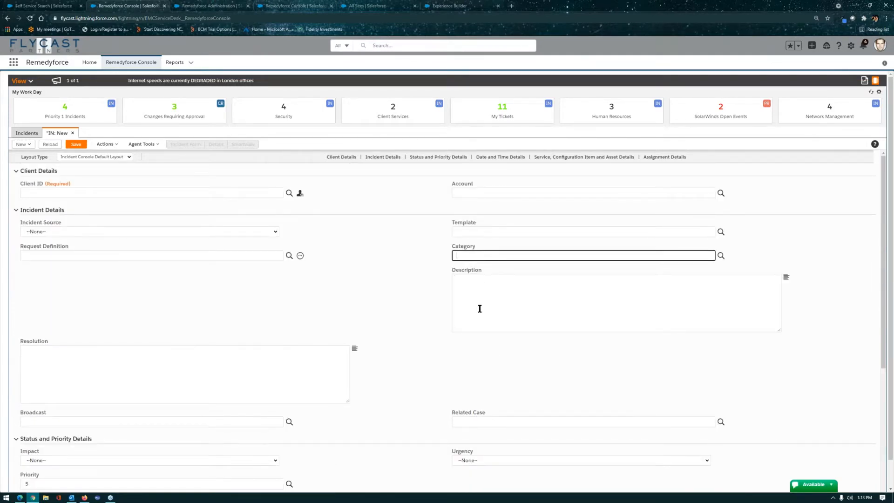
pyautogui.scroll(-3, 305, 364)
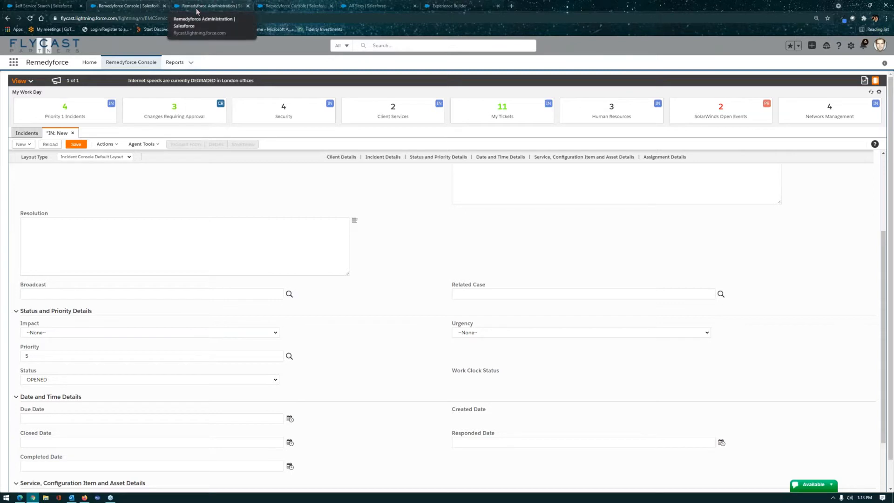
pyautogui.click(73, 133)
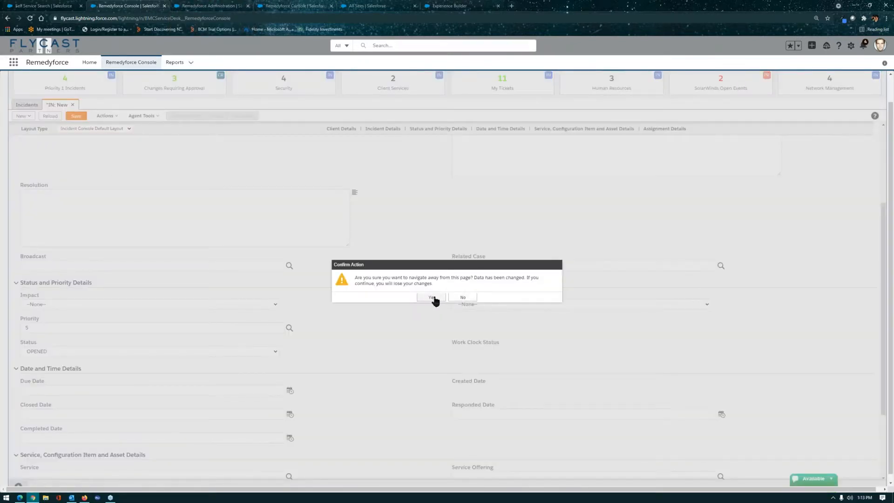
pyautogui.click(432, 297)
# - Open the Consoles application settings in Remedyforce Administration and the incident layout editor for the ServiceDesk System Administrator profile
pyautogui.click(227, 9)
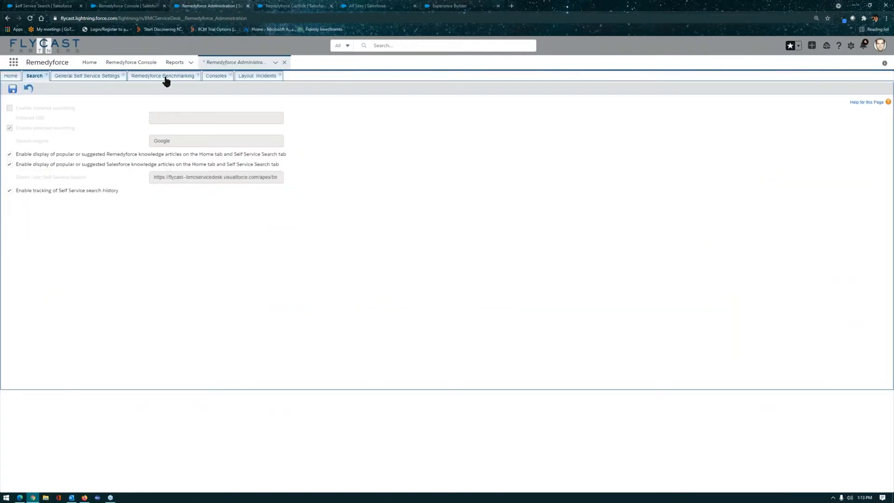
pyautogui.click(10, 76)
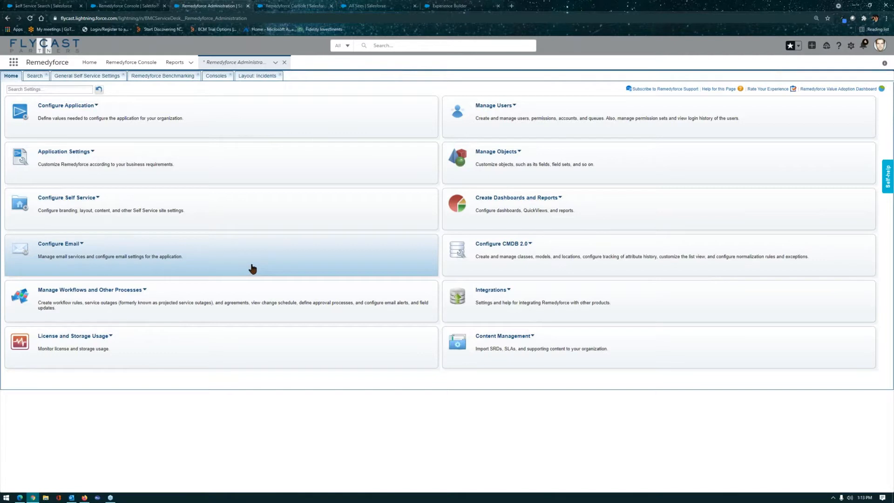
pyautogui.click(92, 151)
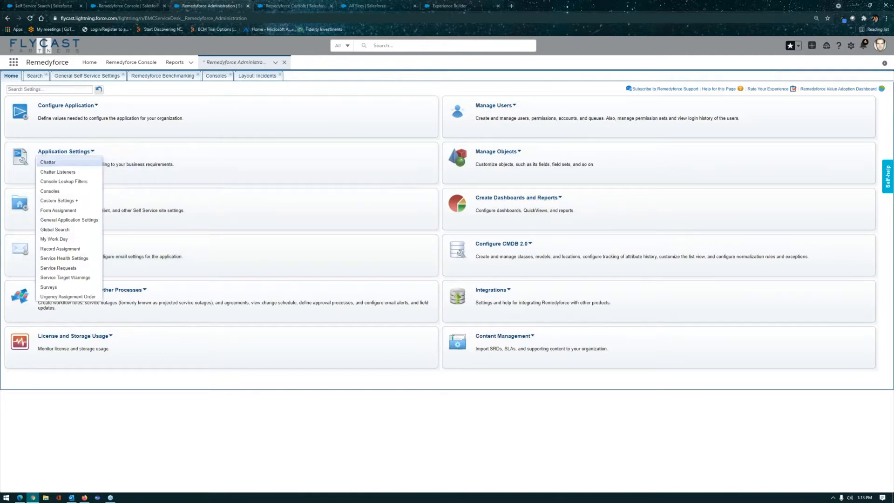
pyautogui.click(70, 191)
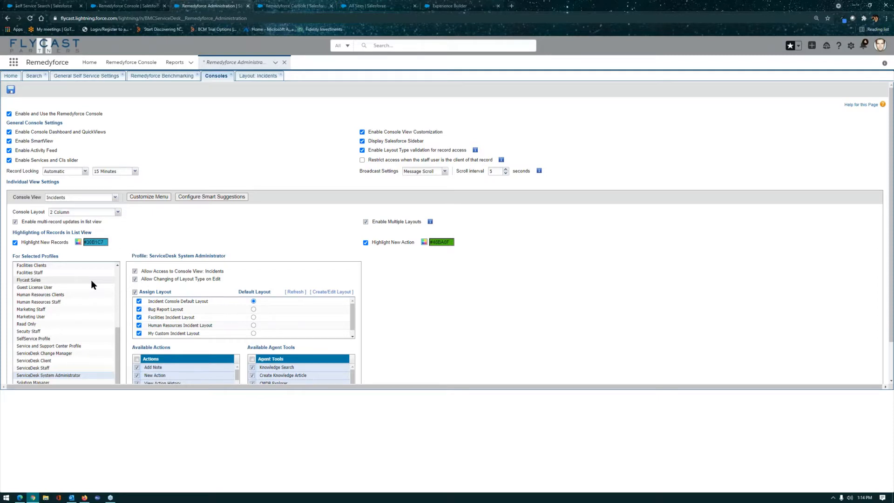
pyautogui.click(93, 374)
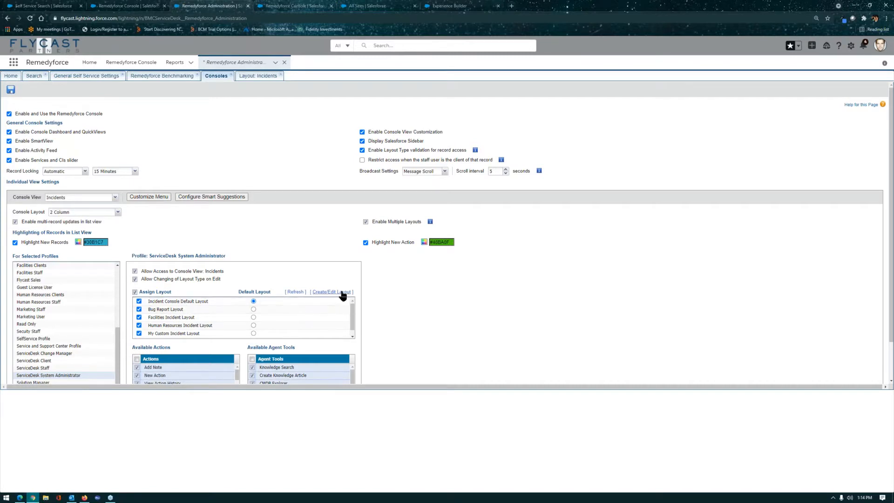
pyautogui.click(343, 294)
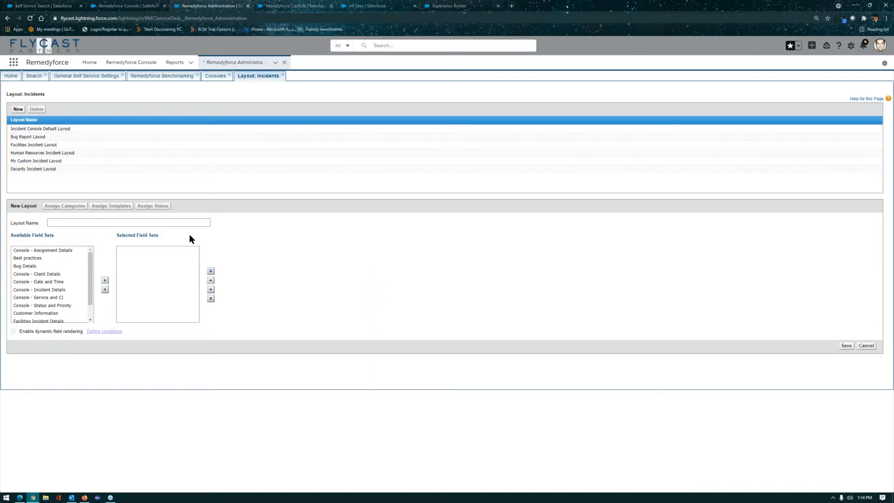
# - Compare the selected field sets of the default, Bug Report, Human Resources, My Custom and Security incident layouts
pyautogui.click(77, 129)
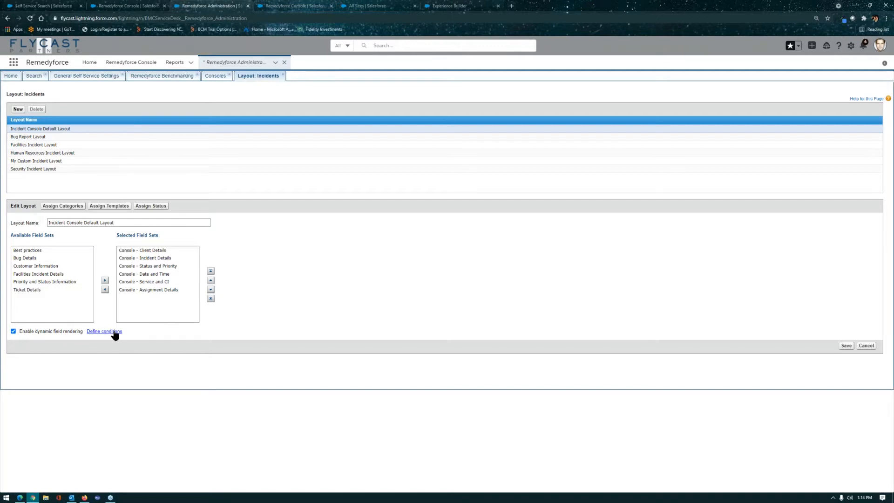
pyautogui.click(98, 139)
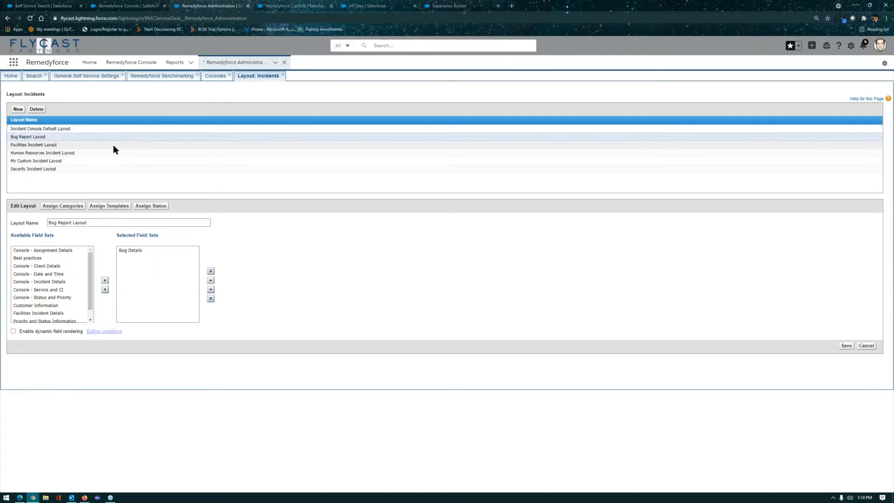
pyautogui.click(113, 153)
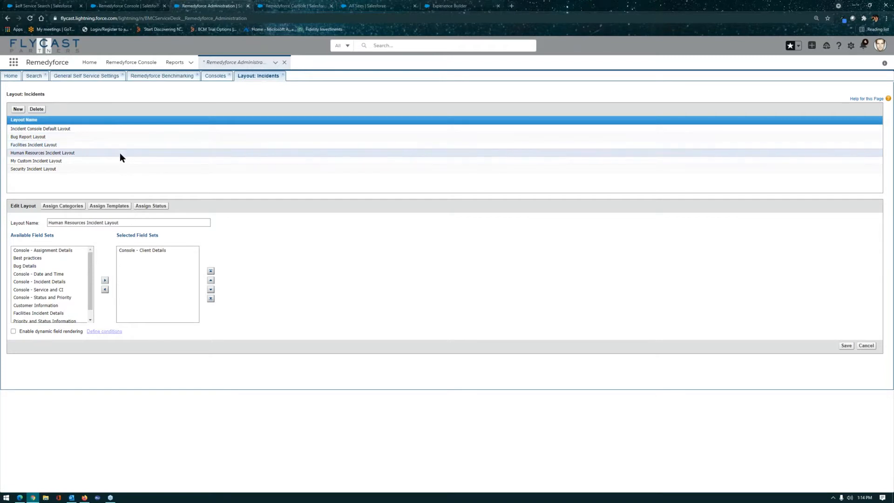
pyautogui.click(123, 162)
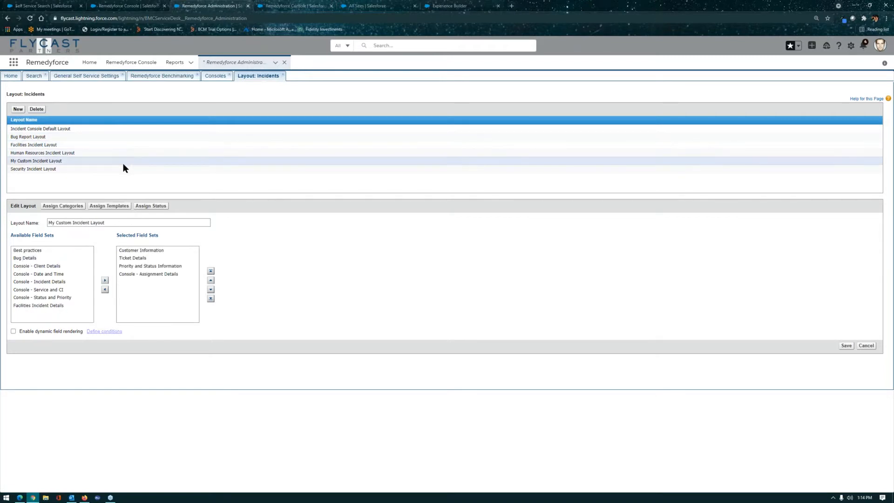
pyautogui.click(123, 170)
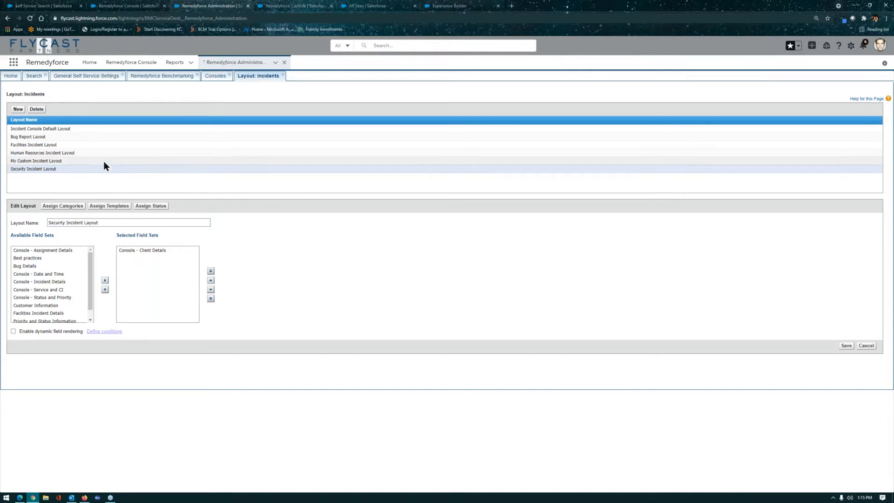
pyautogui.click(106, 153)
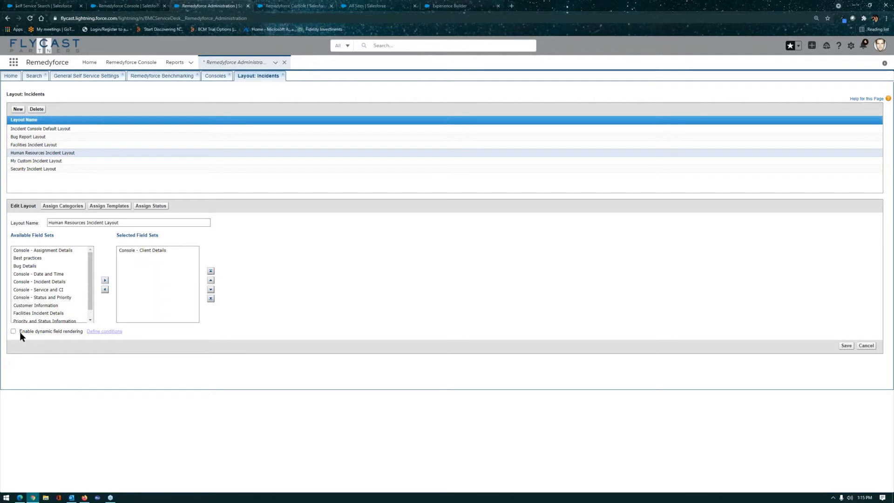
# - Open the dynamic field rendering conditions of the Incident Console Default Layout and review its list of fields
pyautogui.click(66, 129)
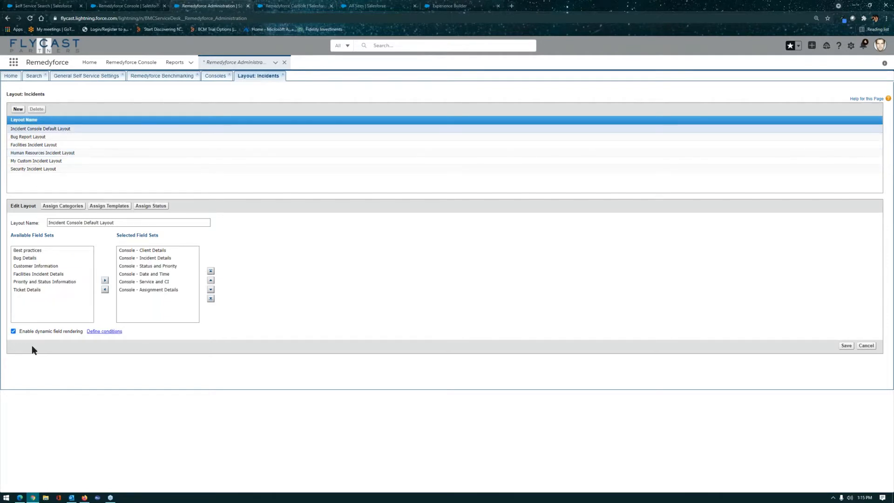
pyautogui.click(112, 331)
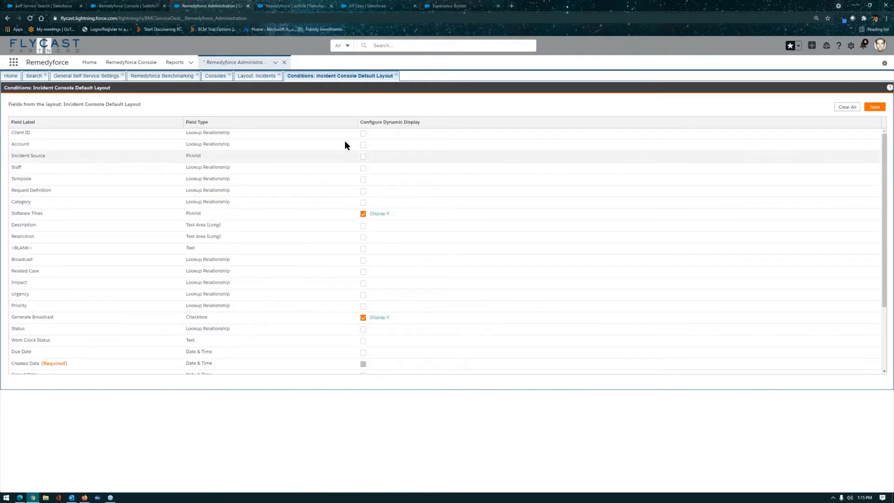
pyautogui.scroll(-3, 376, 342)
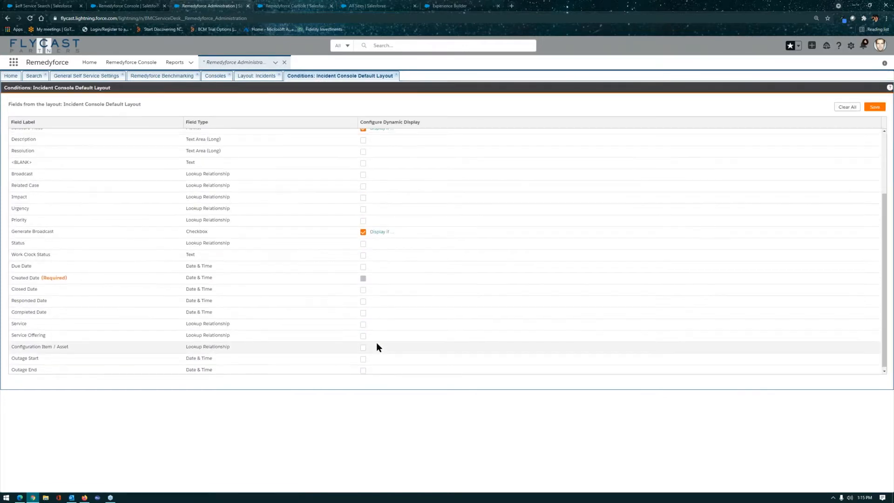
# - Add a second rendering condition to the Generate Broadcast field: Account = Customer A, combined with AND
pyautogui.scroll(2, 376, 342)
pyautogui.scroll(1, 376, 342)
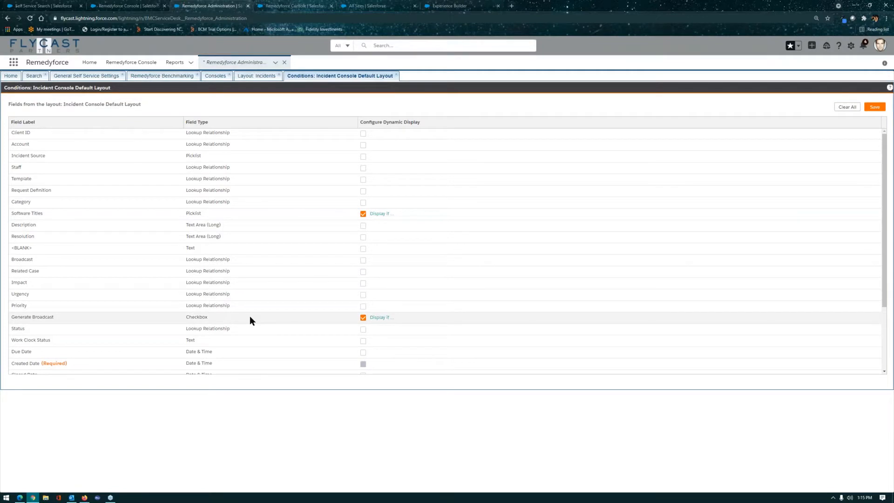
pyautogui.click(377, 318)
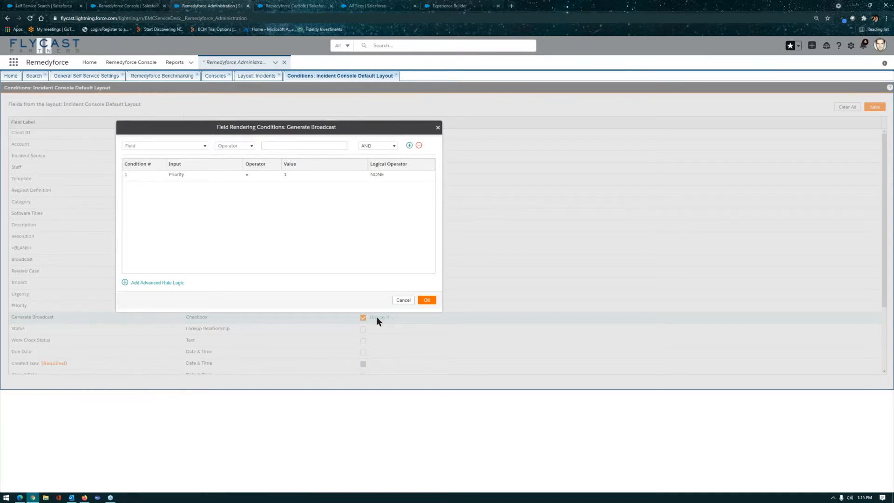
pyautogui.click(204, 146)
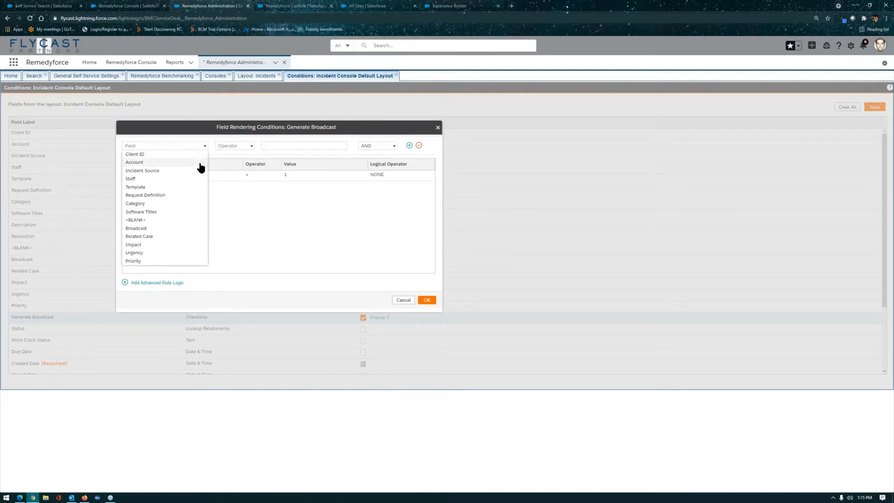
pyautogui.click(198, 162)
pyautogui.click(253, 143)
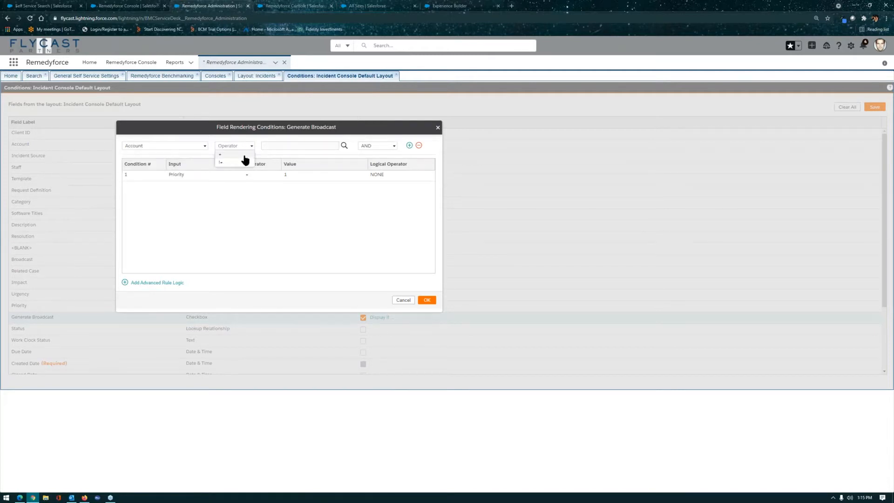
pyautogui.click(247, 153)
pyautogui.click(345, 146)
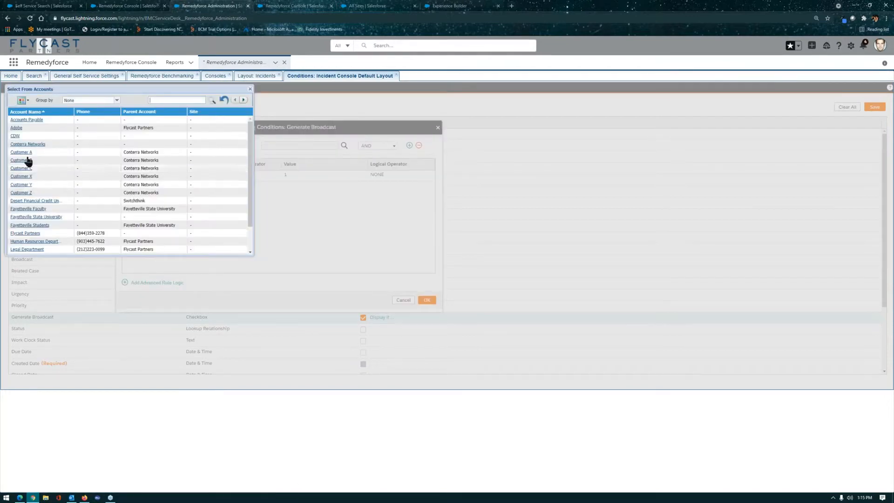
pyautogui.click(21, 152)
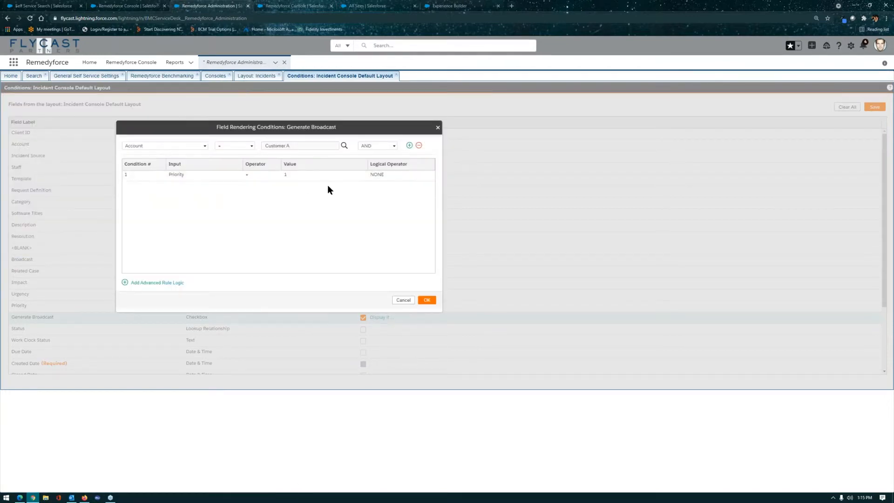
pyautogui.click(410, 146)
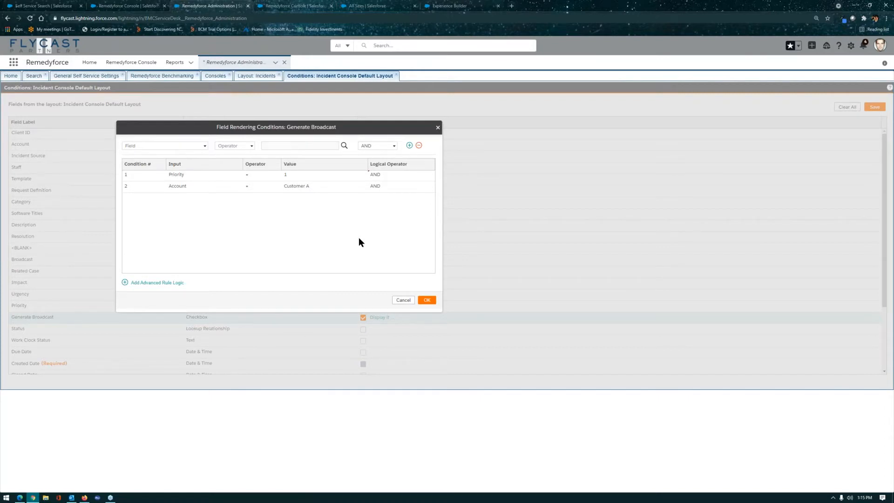
# - Show the advanced rule logic for the Generate Broadcast conditions, then discard the changes and close the layout's conditions page
pyautogui.click(153, 283)
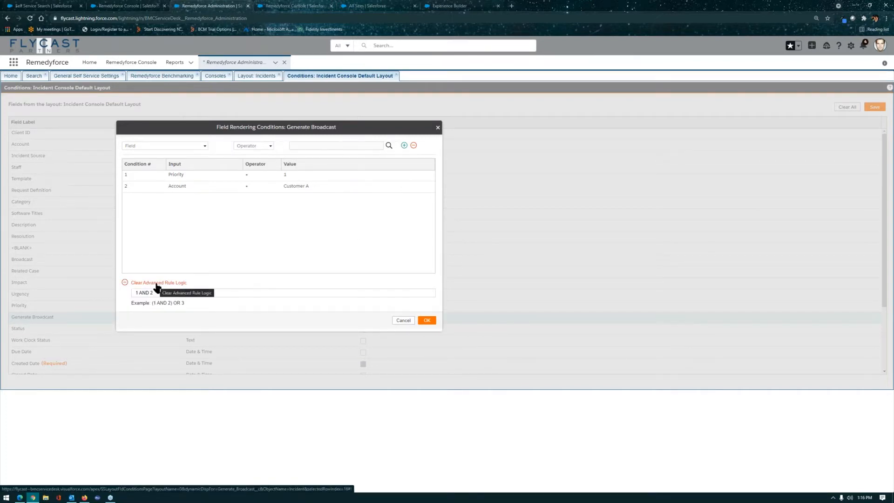
pyautogui.click(404, 320)
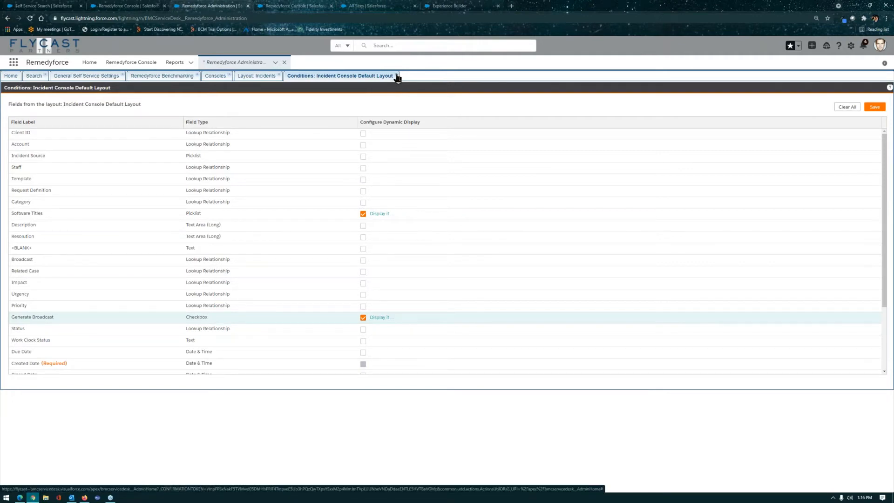
pyautogui.click(397, 76)
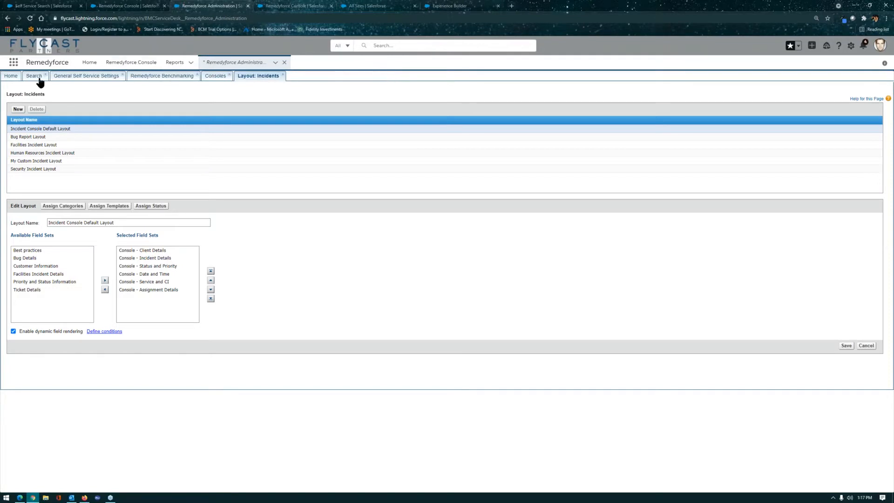
# - Close the current Remedyforce Administration page and reopen it from the favorites in the Self Service Search dashboard's browser tab
pyautogui.click(248, 6)
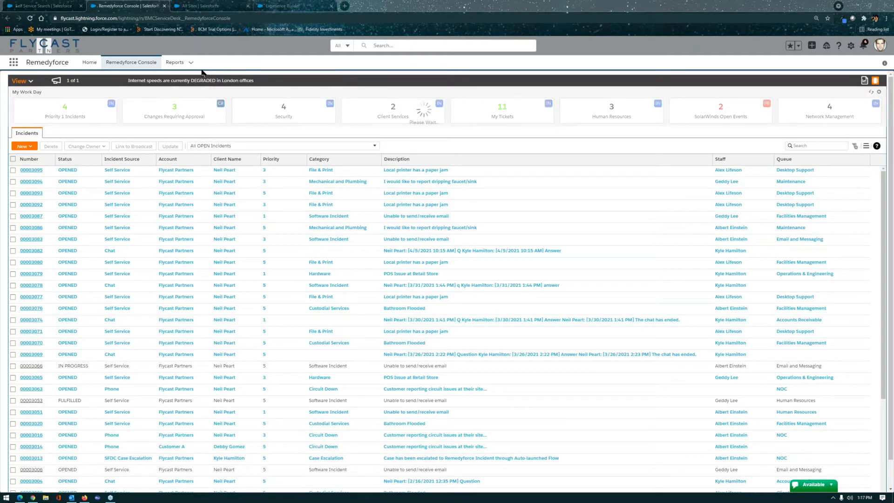
pyautogui.click(33, 10)
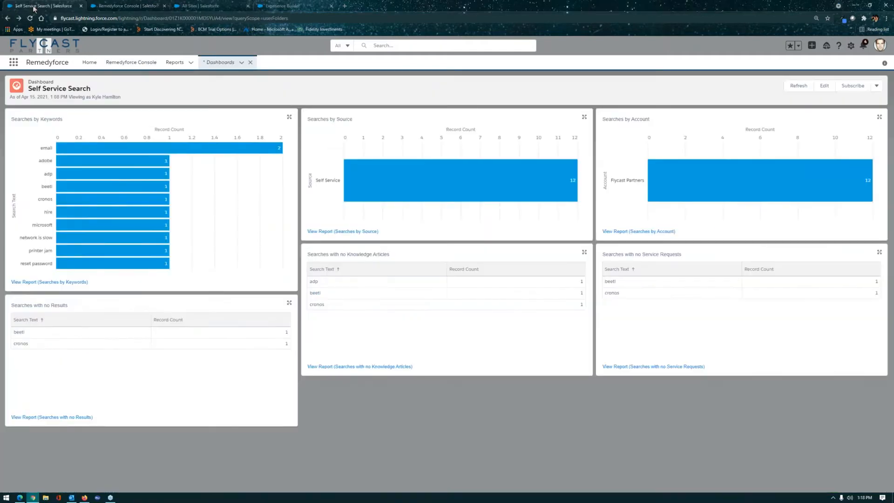
pyautogui.click(140, 67)
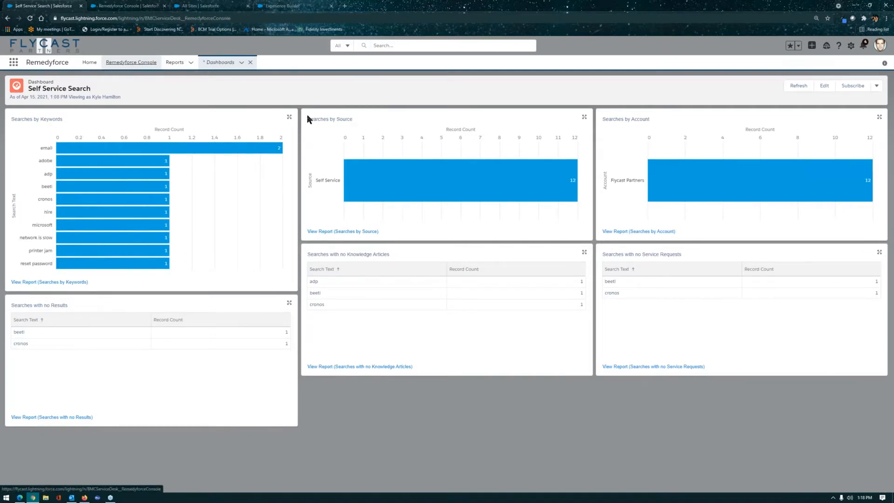
pyautogui.click(799, 46)
pyautogui.click(788, 109)
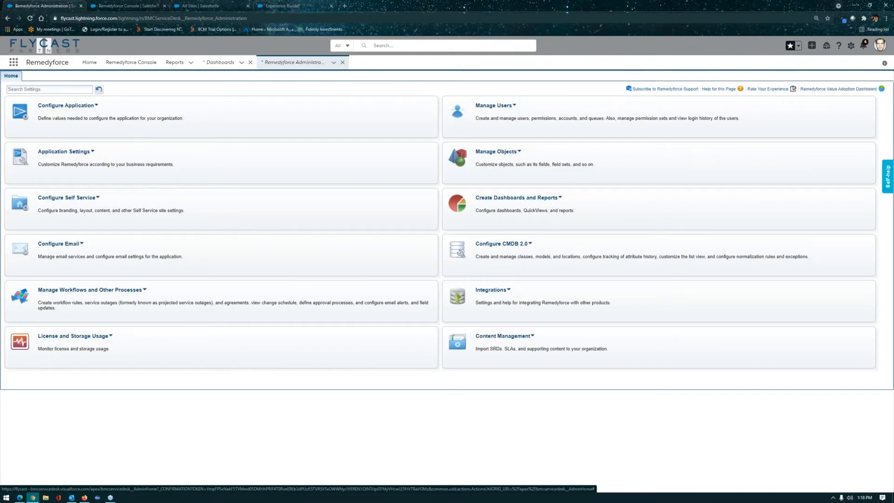
# - Open the Remedyforce Value Adoption Dashboard, drill down to the individual areas and examine the Change Management point breakdown, including the Templates card
pyautogui.click(869, 90)
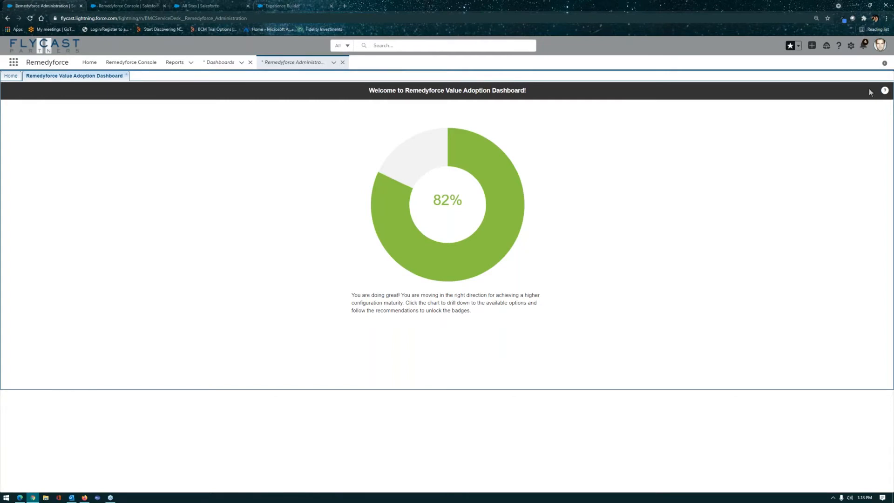
pyautogui.click(501, 221)
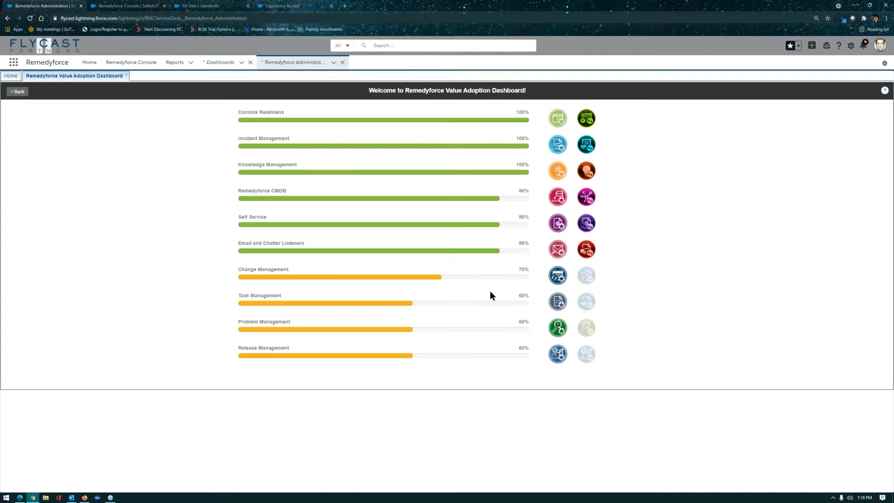
pyautogui.click(416, 278)
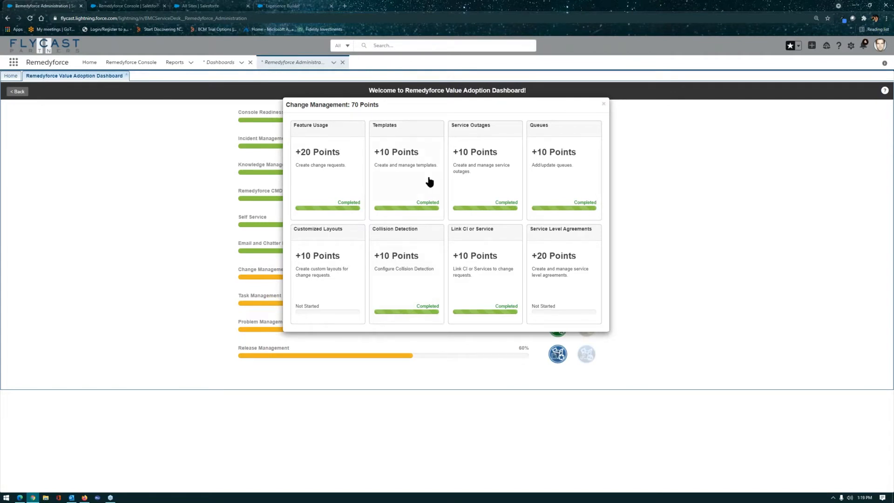
pyautogui.moveTo(425, 181)
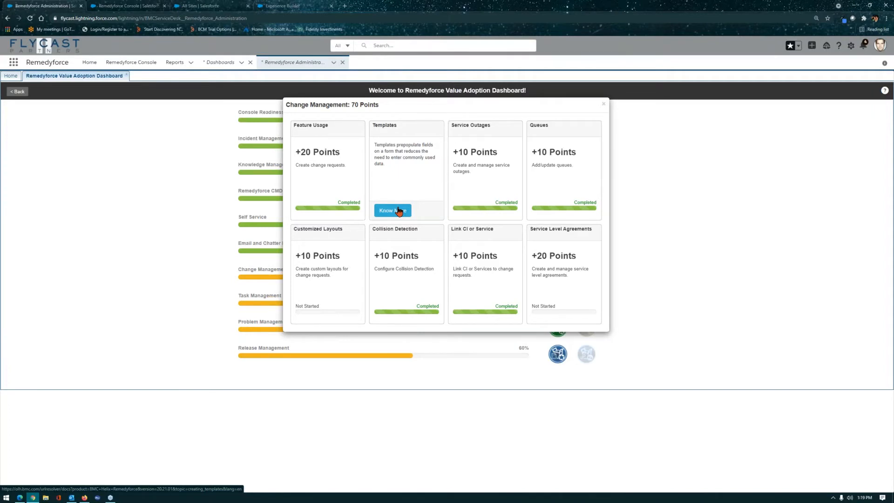
pyautogui.click(604, 103)
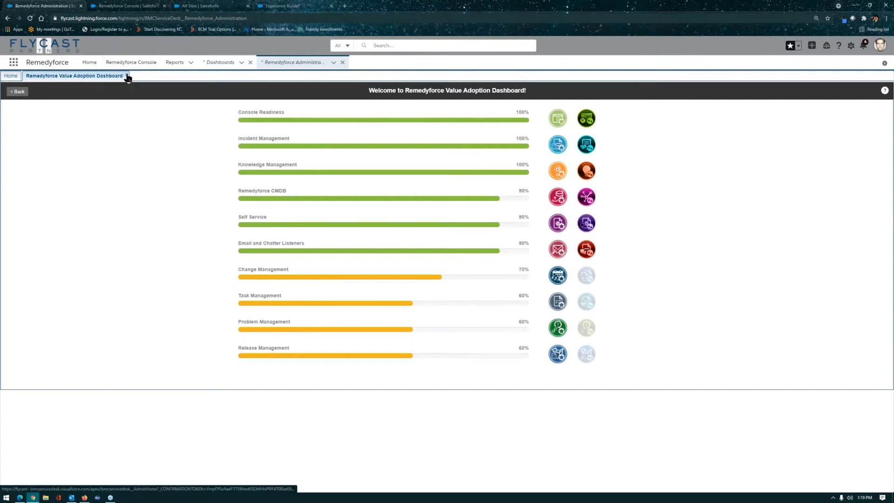
# - Examine the Knowledge Management point breakdown and close the Value Adoption Dashboard
pyautogui.click(361, 172)
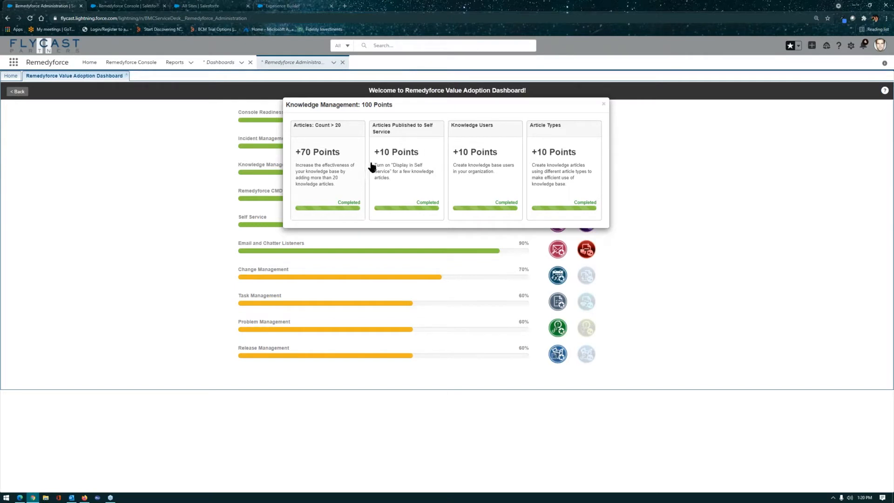
pyautogui.click(604, 104)
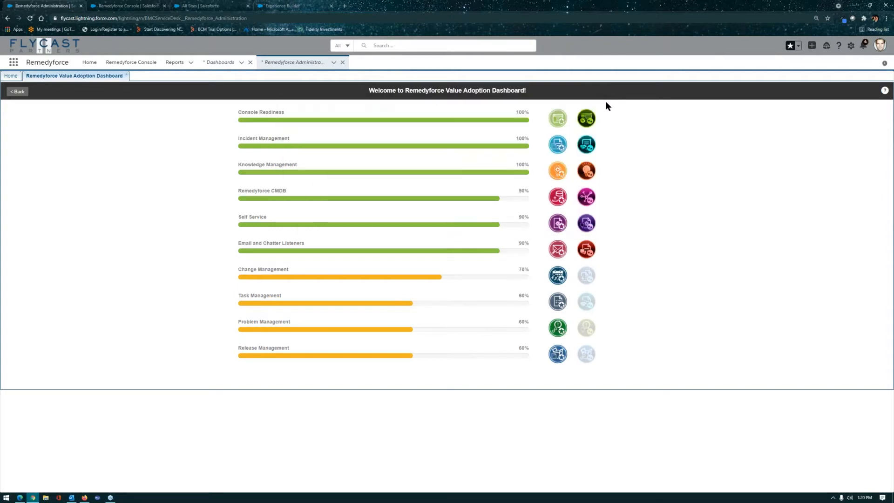
pyautogui.click(126, 75)
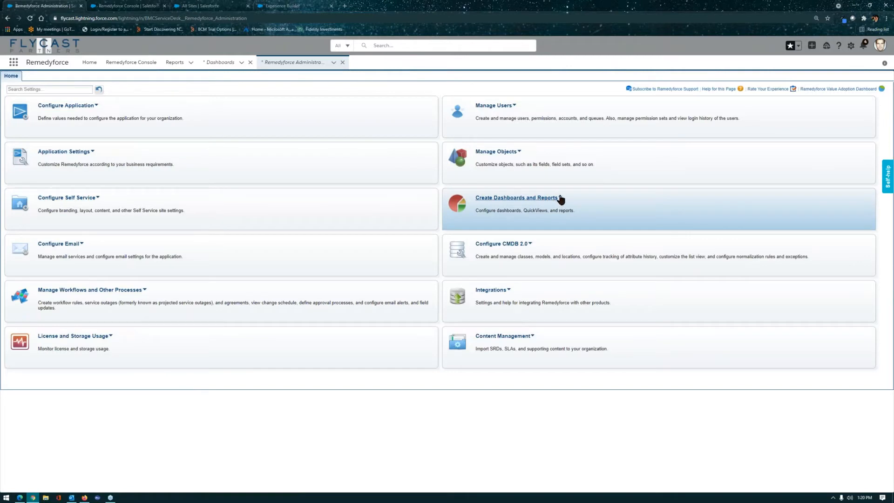
# - Open the Remedyforce Value Adoption Dashboard through the Create Dashboards and Reports settings and close it again
pyautogui.click(560, 199)
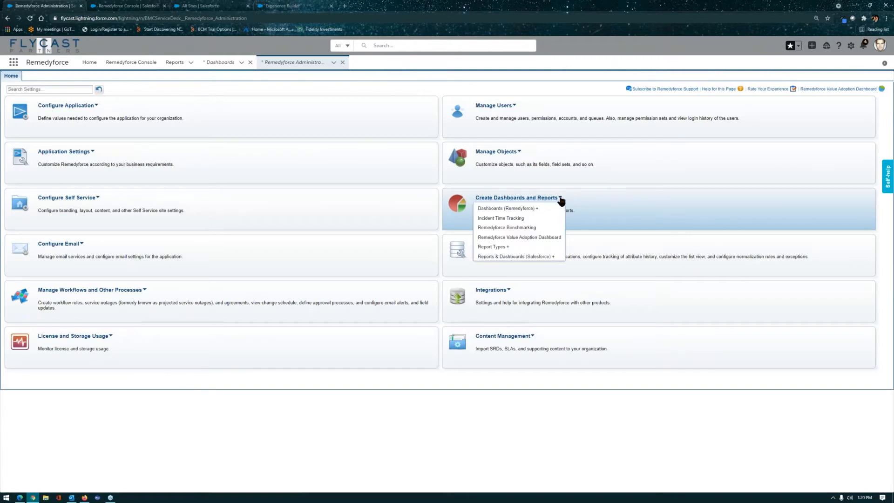
pyautogui.click(551, 238)
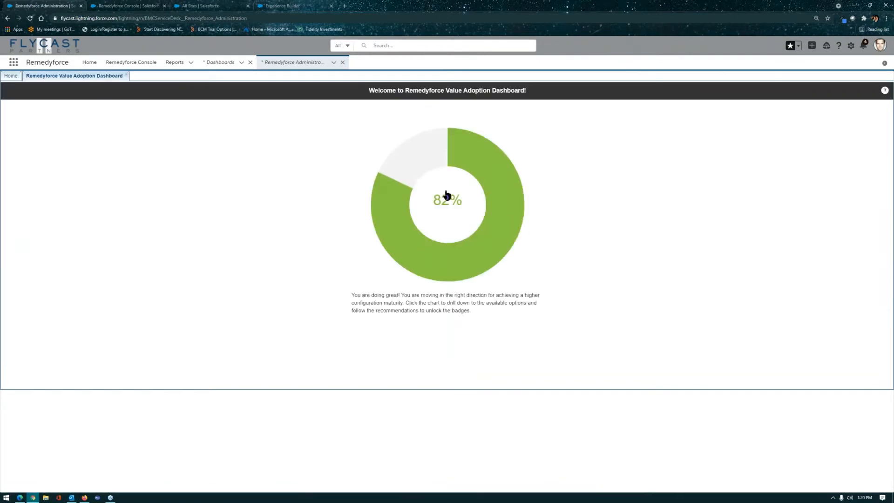
pyautogui.click(126, 75)
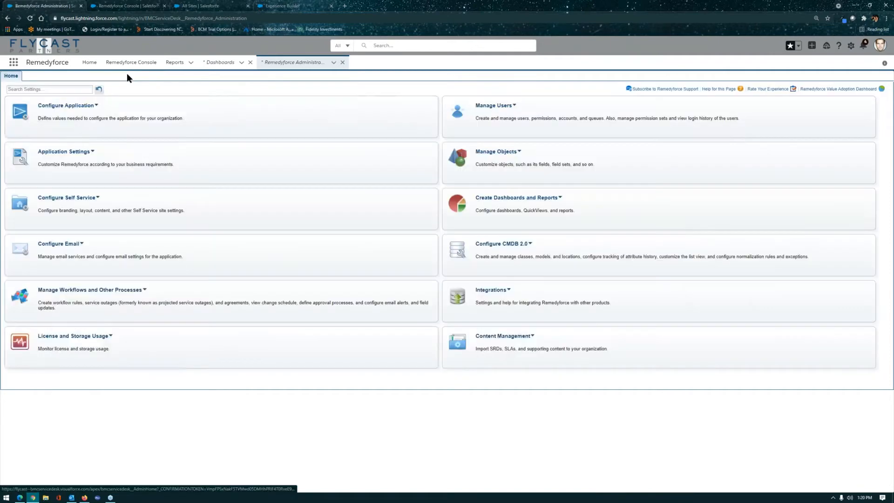
# - Review the Remedyforce Benchmarking incident KPIs with the comparison off and on, choose My Remedyforce License Count, and close the page
pyautogui.click(561, 198)
pyautogui.click(540, 226)
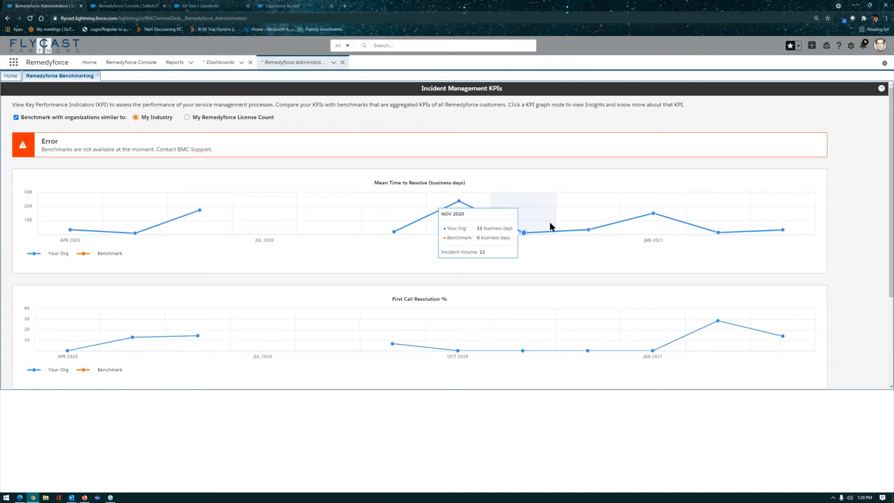
pyautogui.click(16, 118)
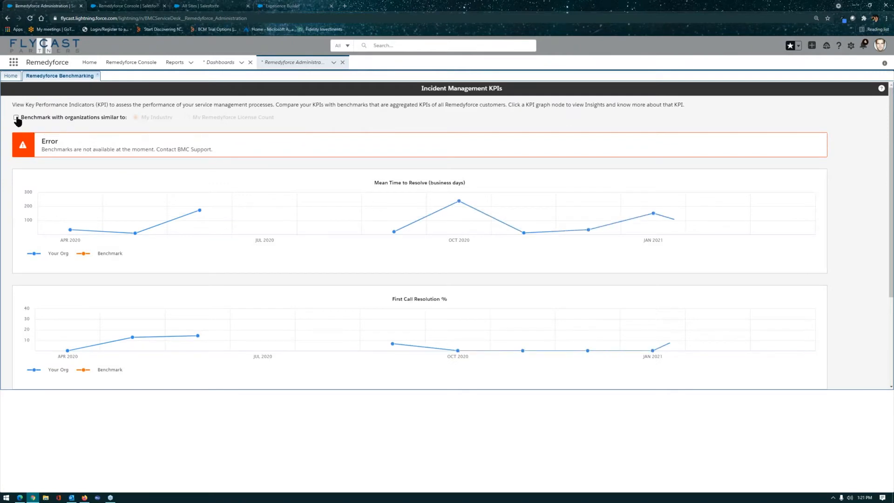
pyautogui.click(16, 118)
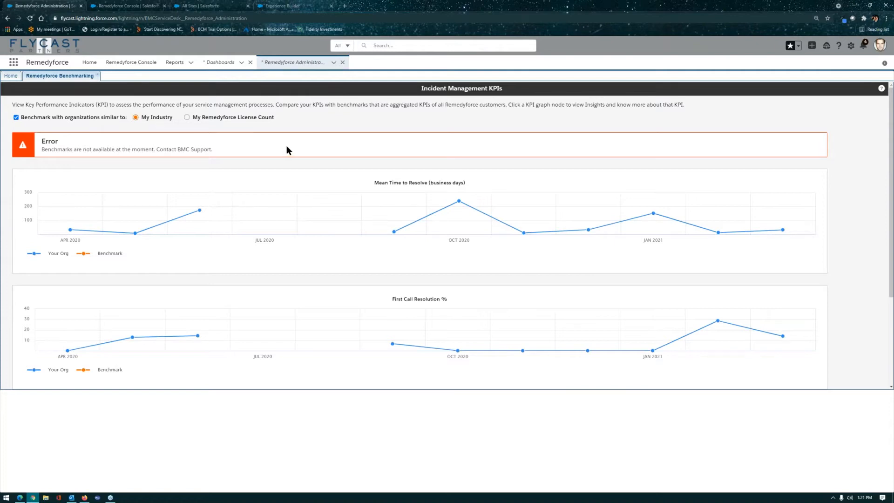
pyautogui.click(187, 118)
pyautogui.click(98, 76)
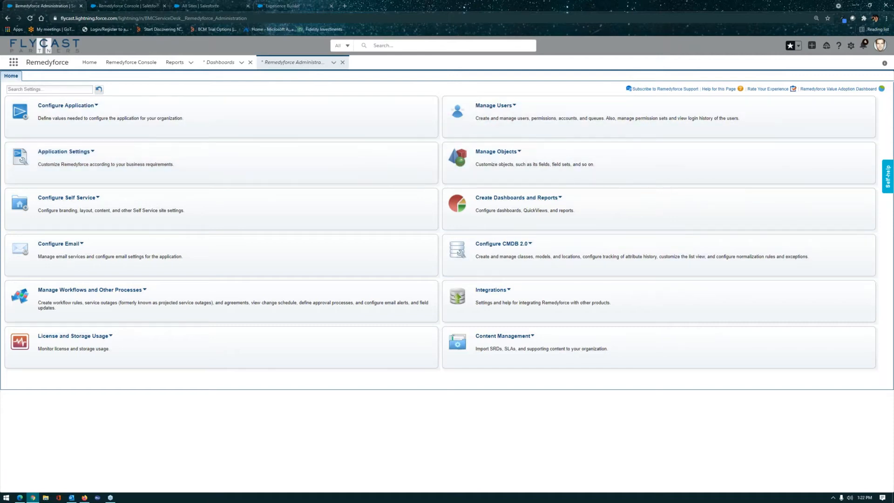
# - Search the Self-help for "cat" and start the Creating categories walkthrough
pyautogui.click(889, 179)
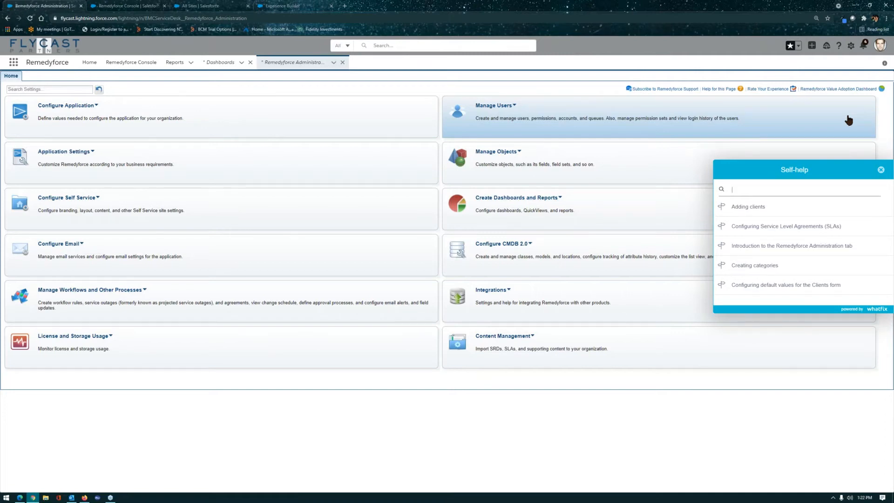
pyautogui.write('cat')
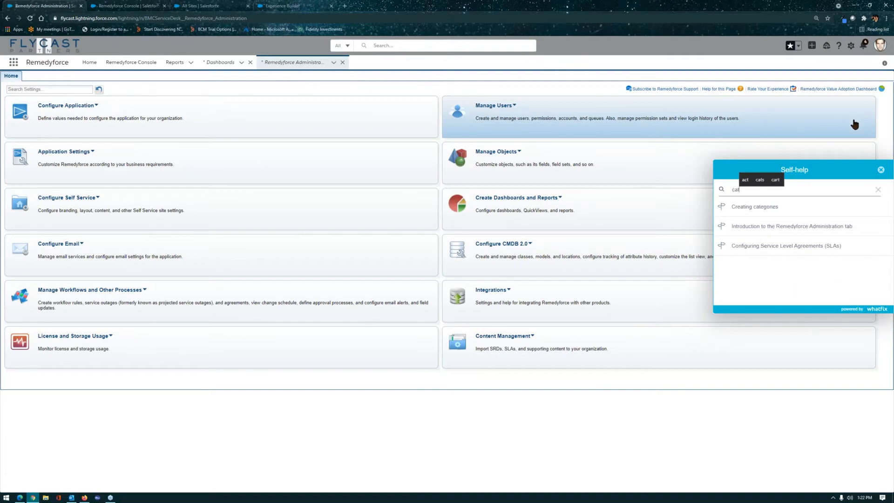
pyautogui.click(771, 208)
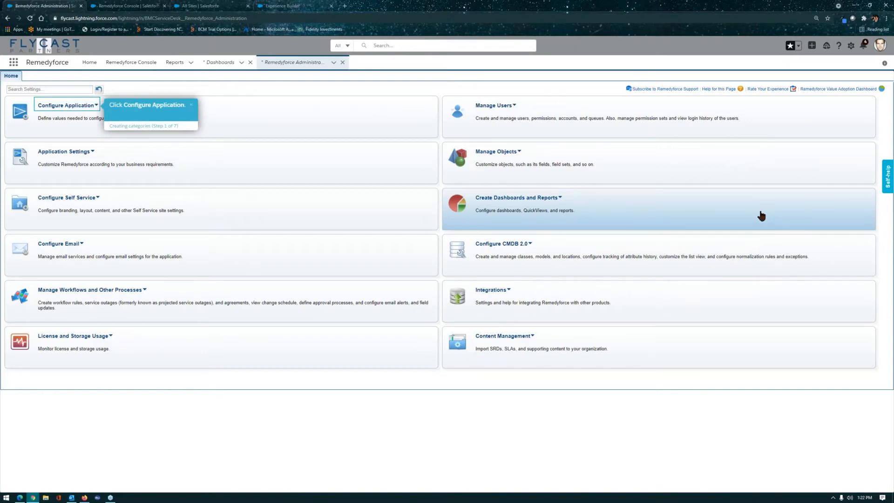
# - Follow the walkthrough to the Category settings under Configure Application and open a blank form for a new category
pyautogui.click(87, 108)
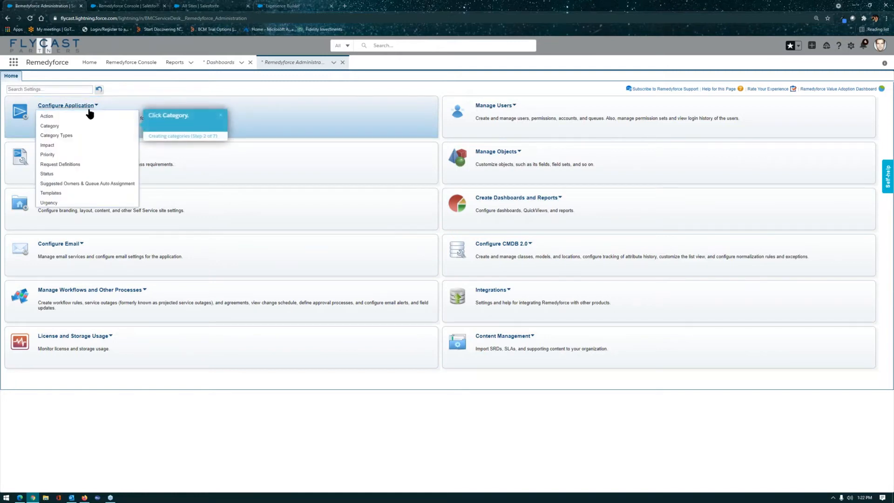
pyautogui.click(60, 126)
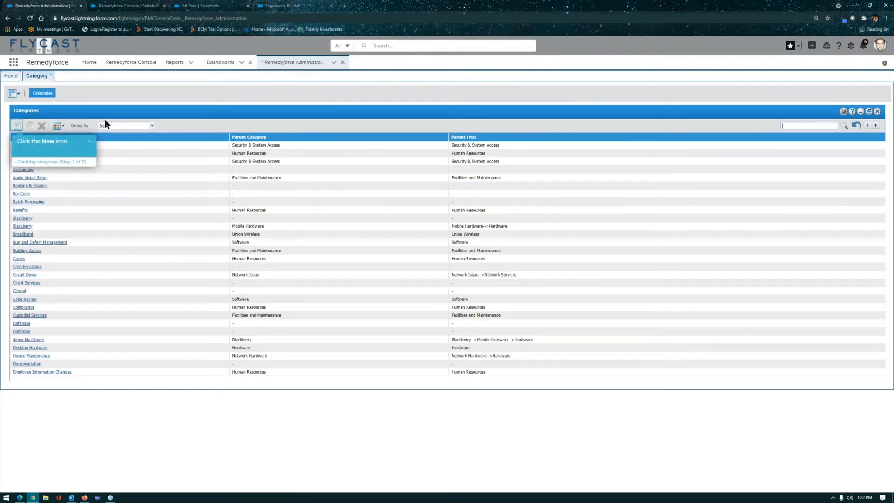
pyautogui.click(17, 126)
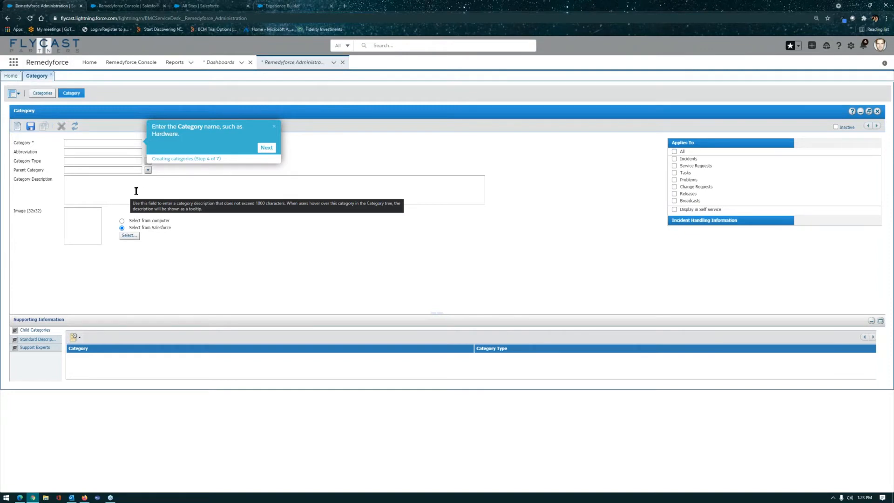
# - Advance the Creating categories walkthrough to the availability check boxes in Applies To and close the Category form
pyautogui.click(267, 148)
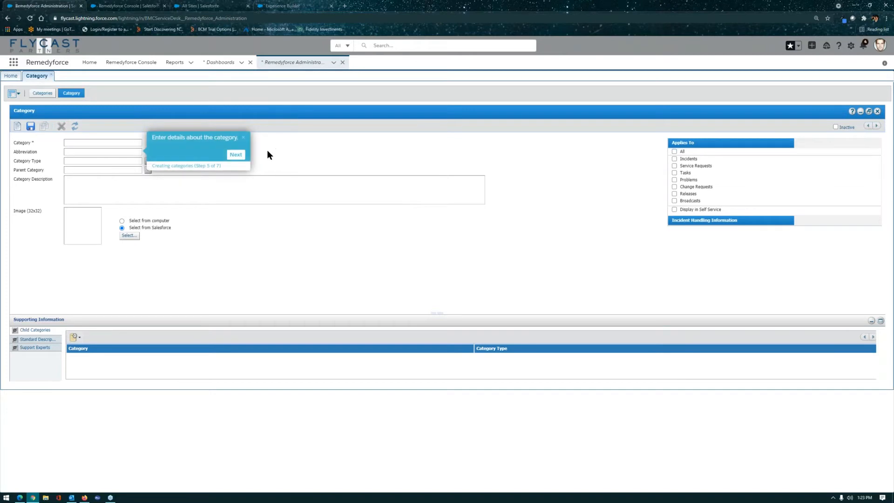
pyautogui.click(240, 155)
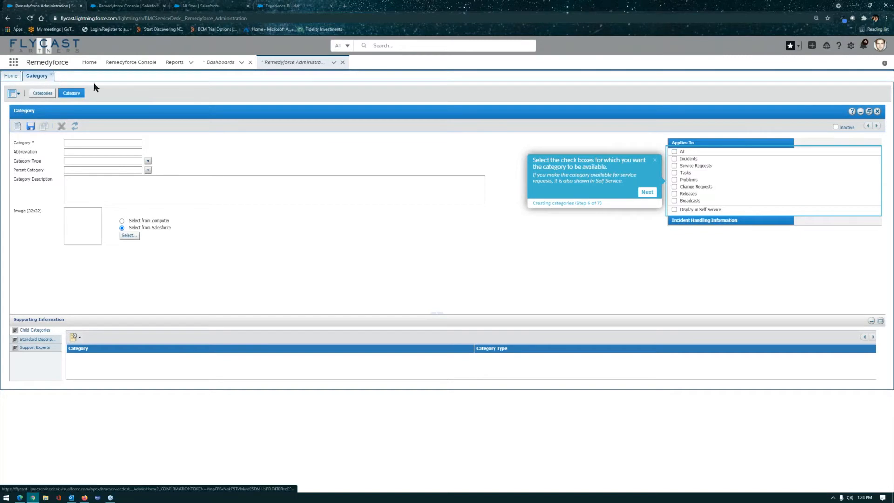
pyautogui.click(53, 75)
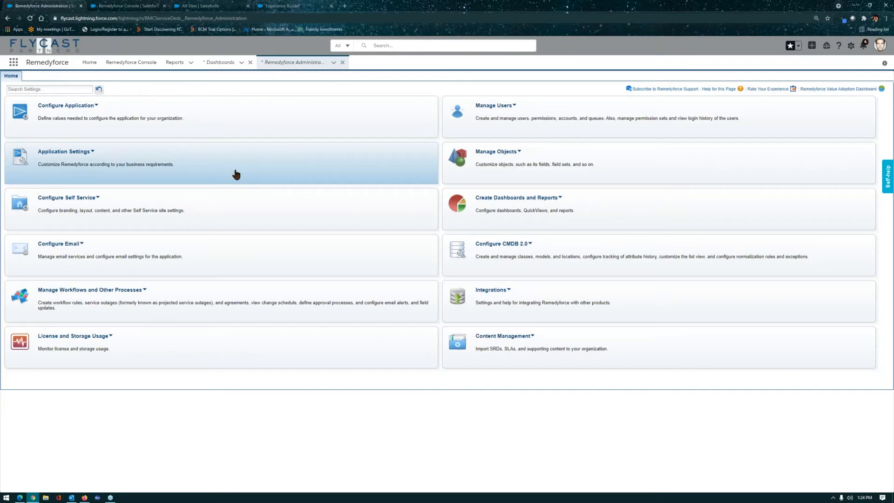
# - Close the Remedyforce Console page, view the Digital Experiences All Sites page, and switch to Experience Builder
pyautogui.click(166, 6)
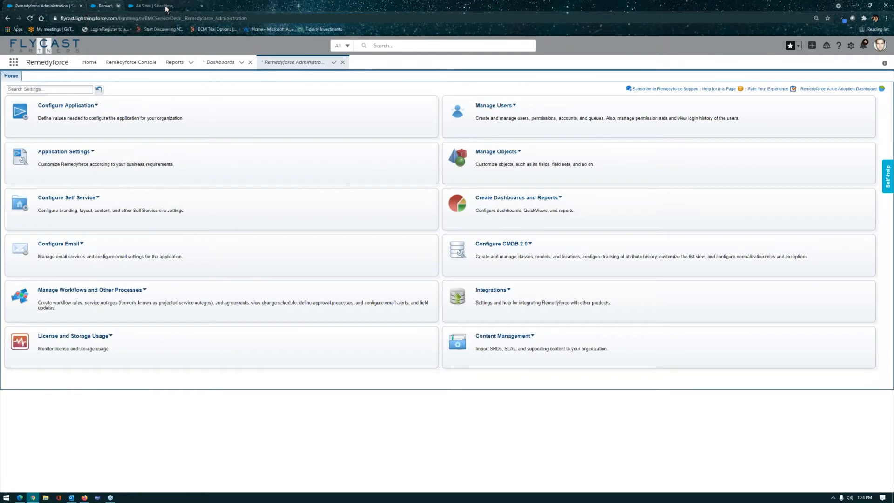
pyautogui.click(134, 8)
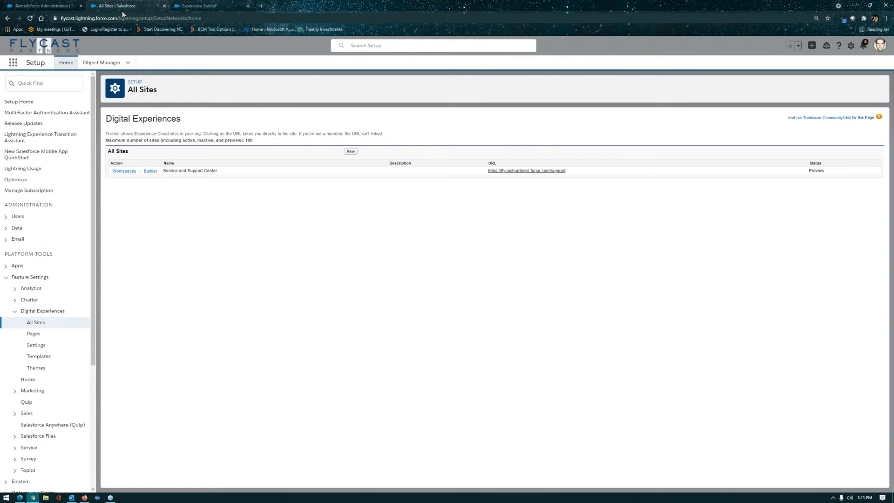
pyautogui.click(207, 6)
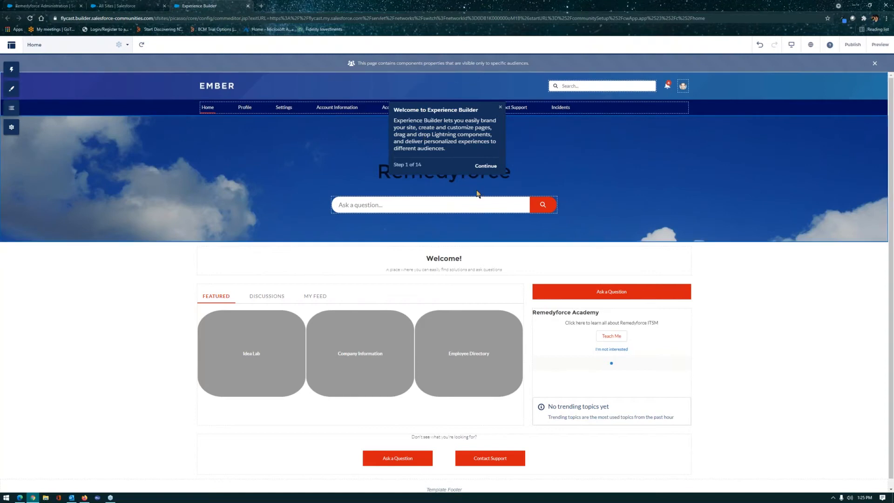
# - Follow the Experience Builder tour through Components, Theme, Page Structure and Settings, then close the settings and the tour
pyautogui.click(486, 167)
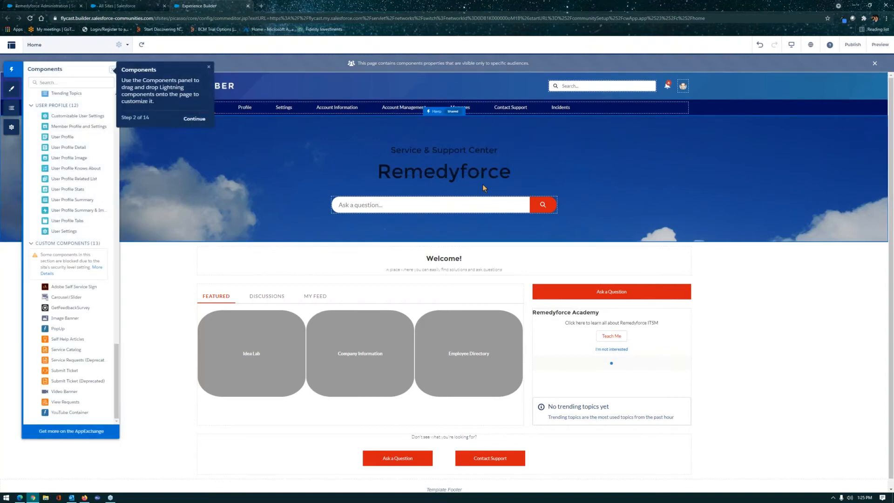
pyautogui.click(195, 119)
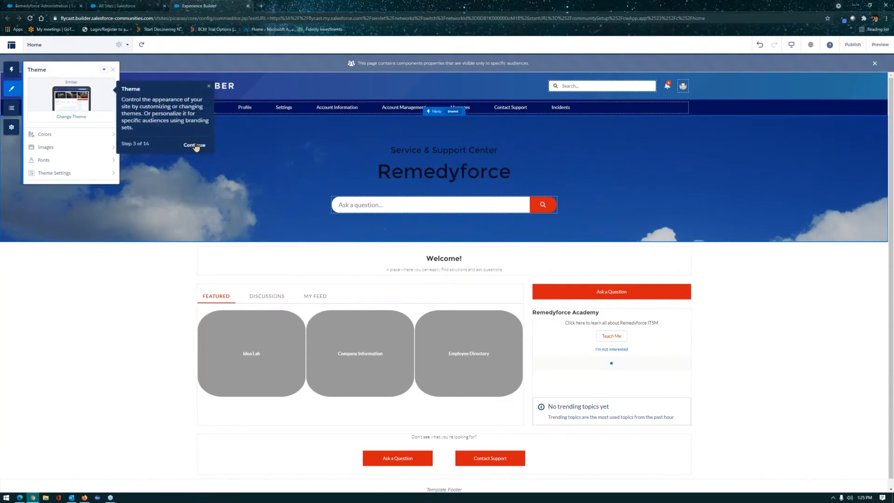
pyautogui.click(196, 146)
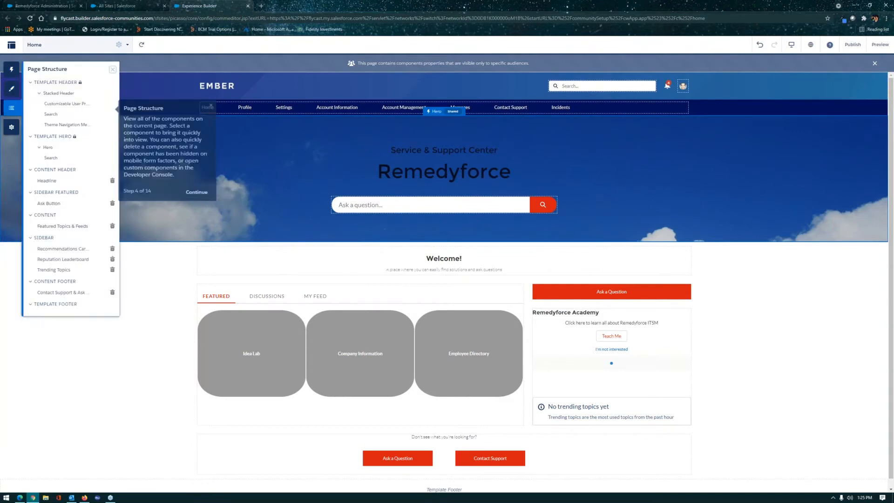
pyautogui.click(195, 193)
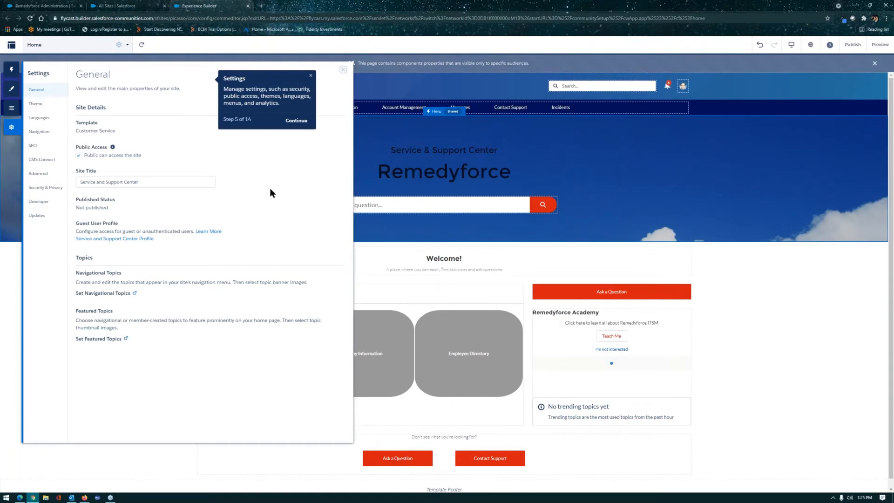
pyautogui.click(342, 71)
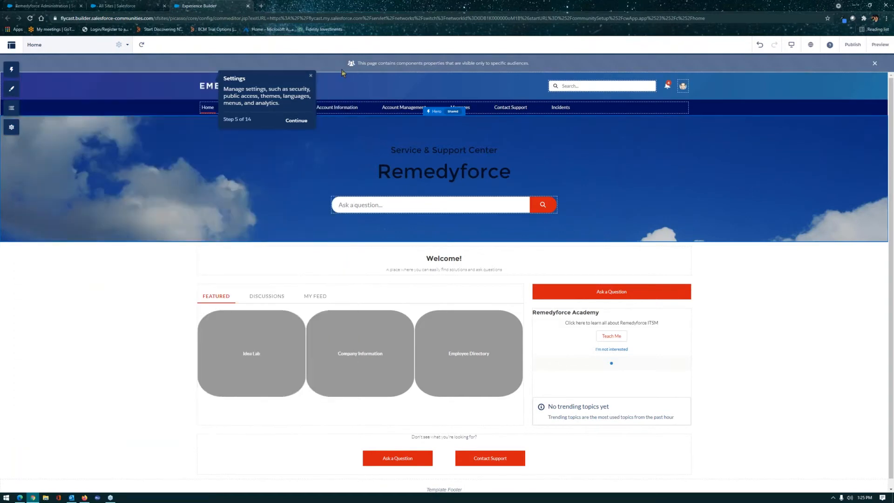
pyautogui.click(311, 75)
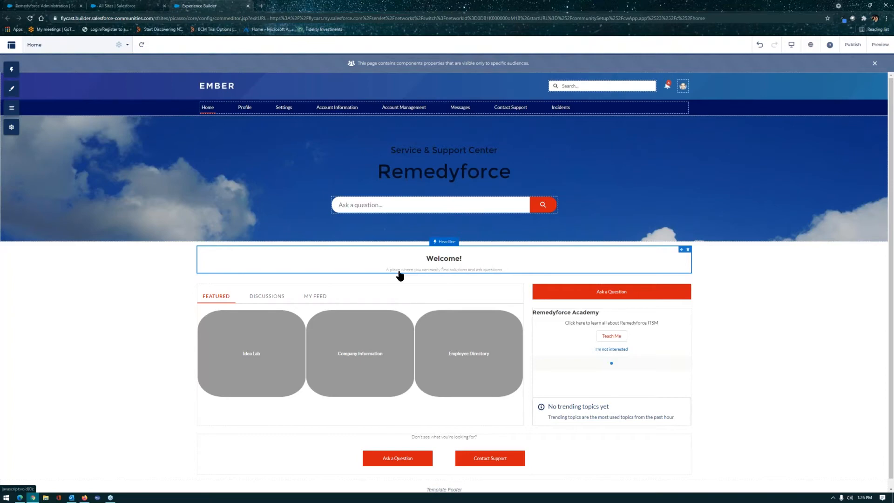
# - Add the Service Catalog component above the Welcome headline, permanently dismiss the priority settings notice, and close the component's properties
pyautogui.click(15, 70)
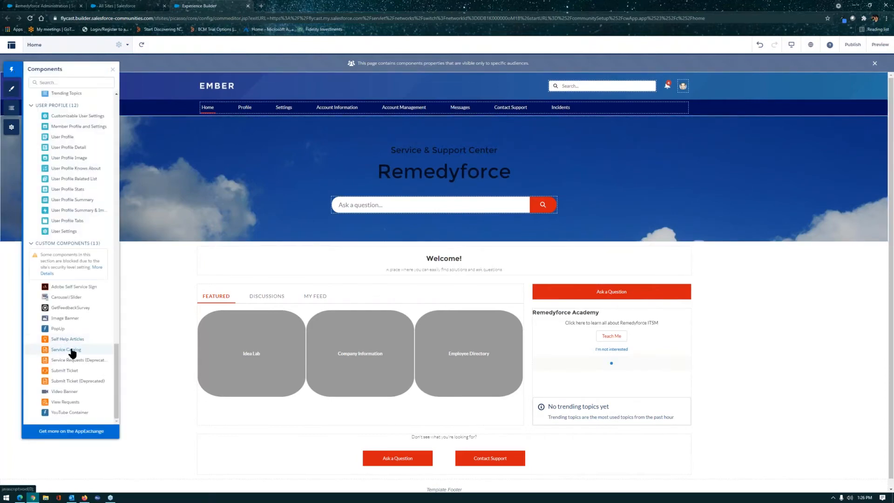
pyautogui.moveTo(72, 352); pyautogui.dragTo(438, 252)
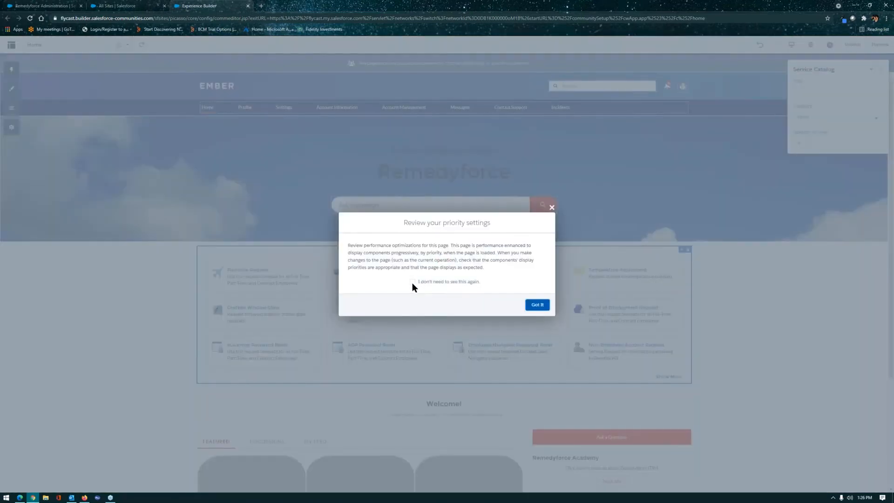
pyautogui.click(412, 282)
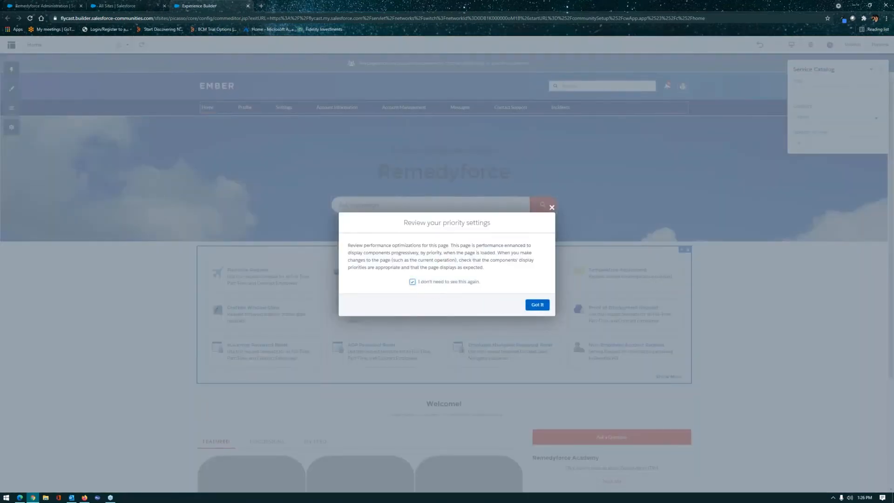
pyautogui.click(538, 305)
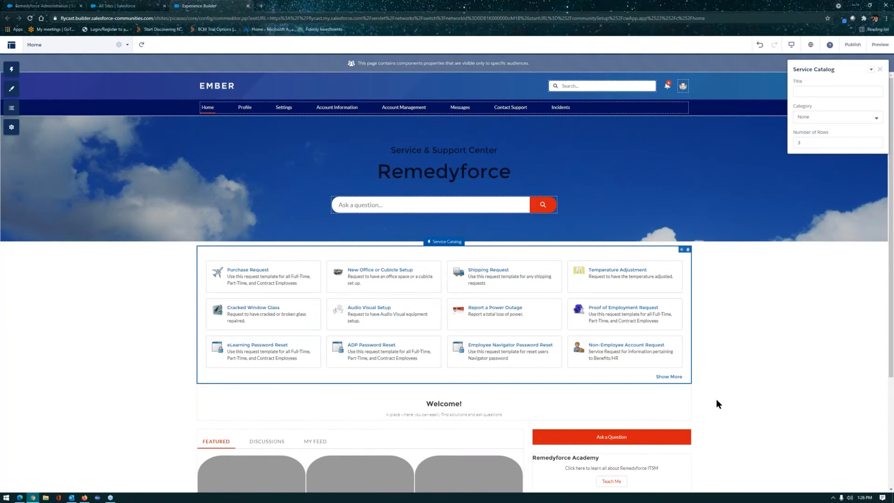
pyautogui.click(880, 70)
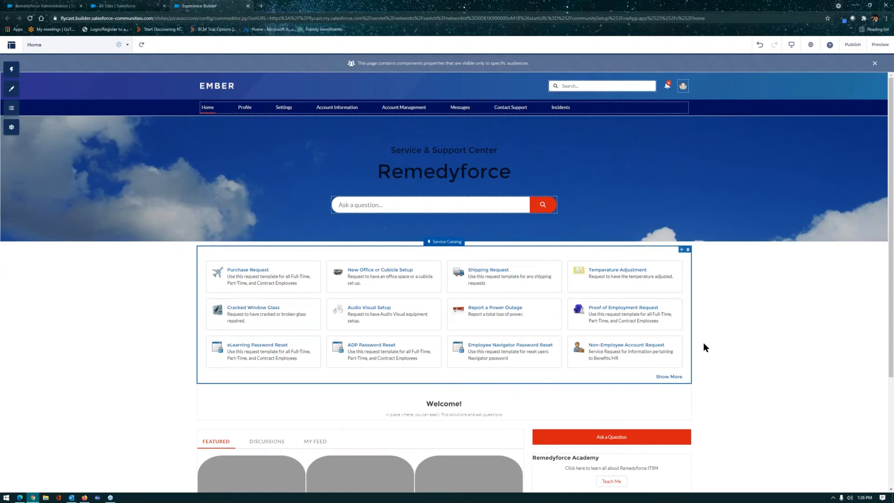
# - Add the Self Help Articles component above the Service Catalog to preview its articles and delete it again
pyautogui.click(13, 72)
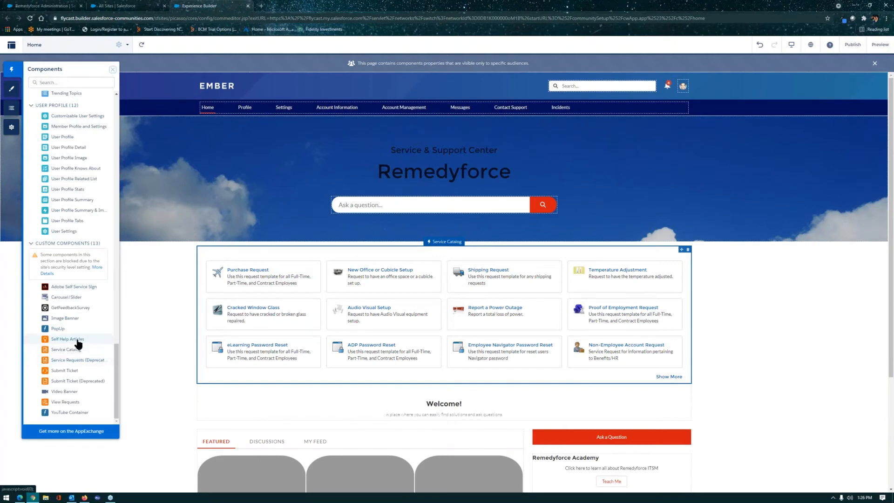
pyautogui.moveTo(78, 345); pyautogui.dragTo(426, 258)
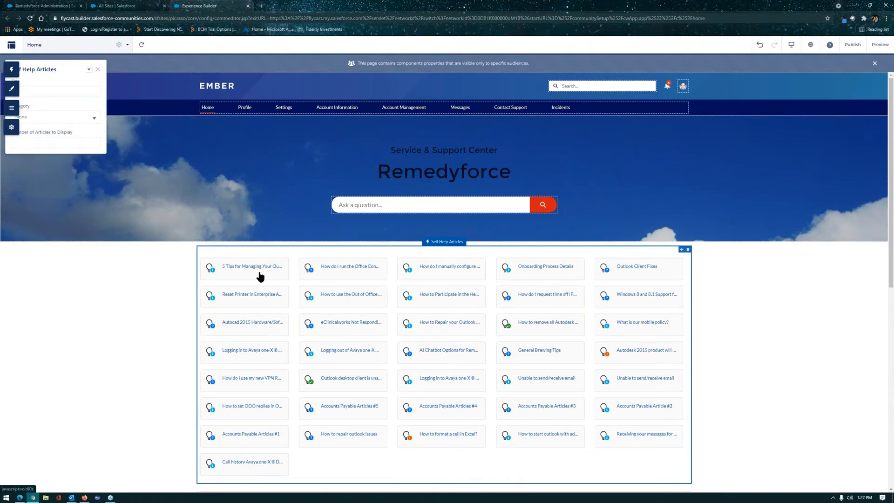
pyautogui.click(91, 140)
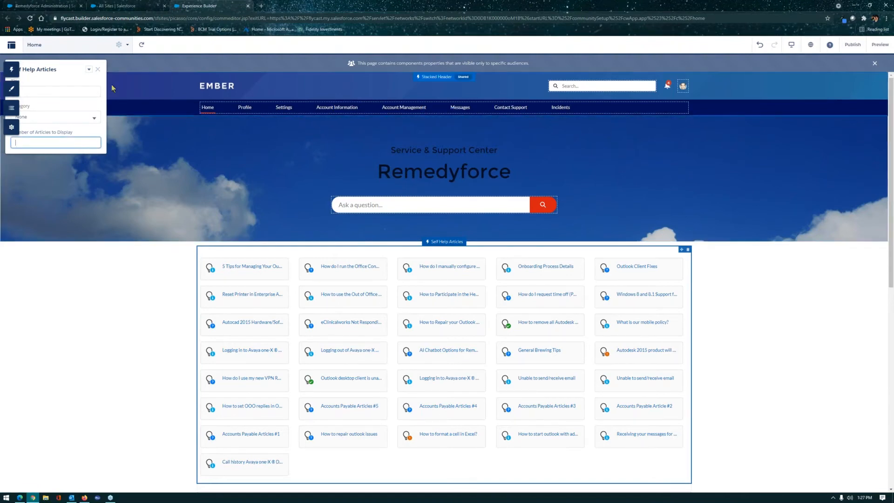
pyautogui.click(689, 251)
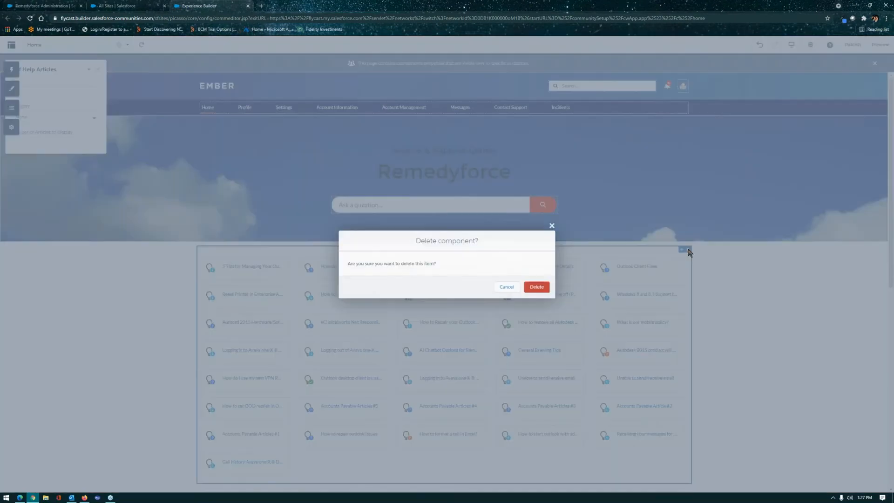
pyautogui.click(537, 287)
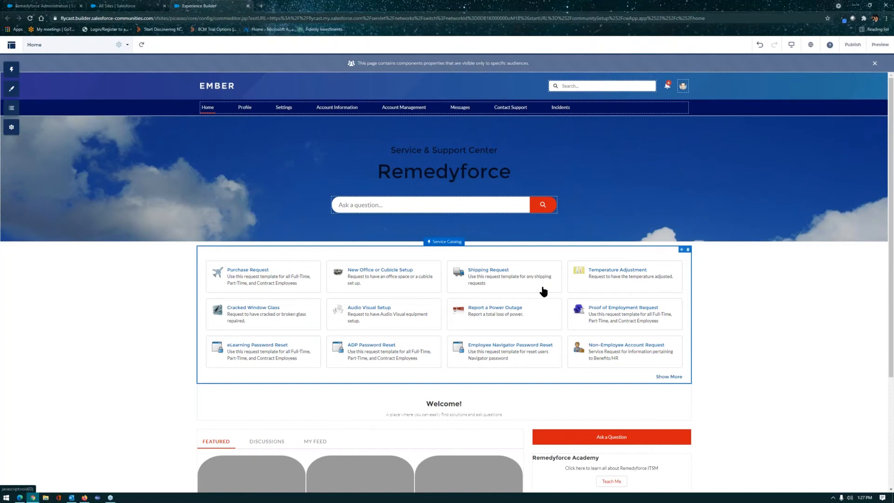
# - Review the Home page from the Service Catalog down to the support buttons and show the available components
pyautogui.scroll(-3, 660, 292)
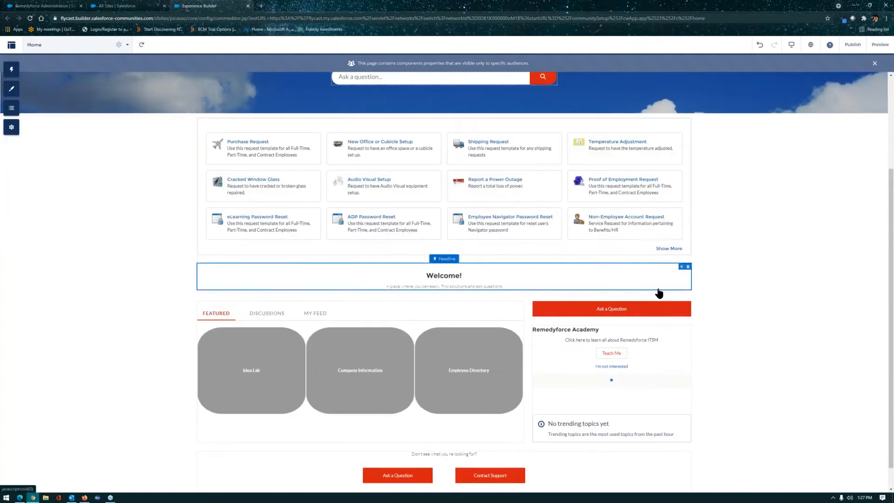
pyautogui.scroll(3, 659, 294)
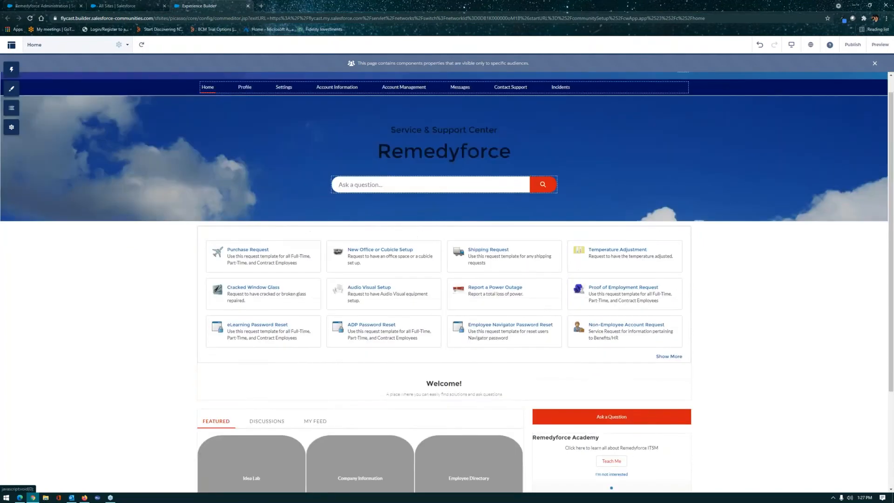
pyautogui.scroll(1, 628, 264)
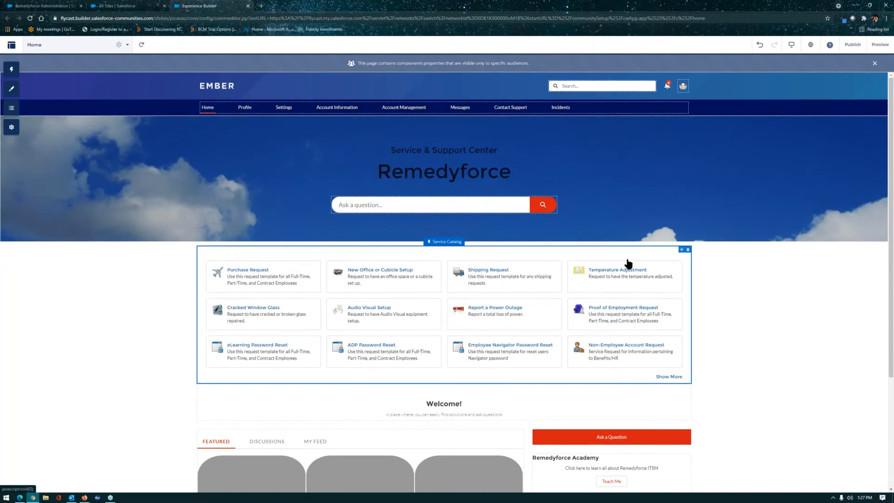
pyautogui.click(29, 74)
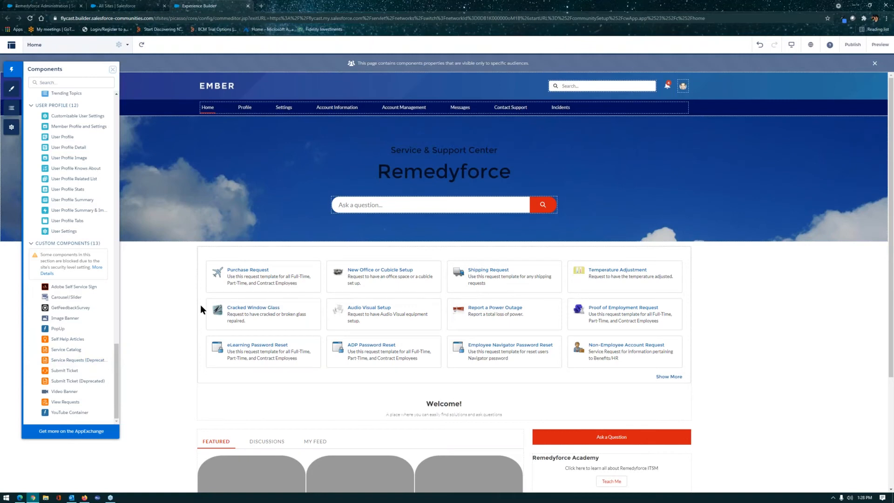
# - Open the Digital Experiences Settings in Setup and examine the sample domain name and sample experience URLs
pyautogui.click(129, 8)
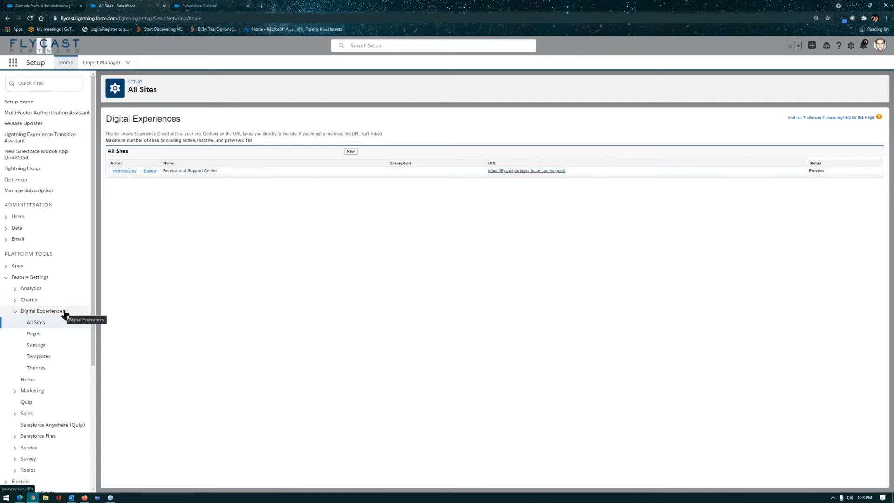
pyautogui.click(37, 345)
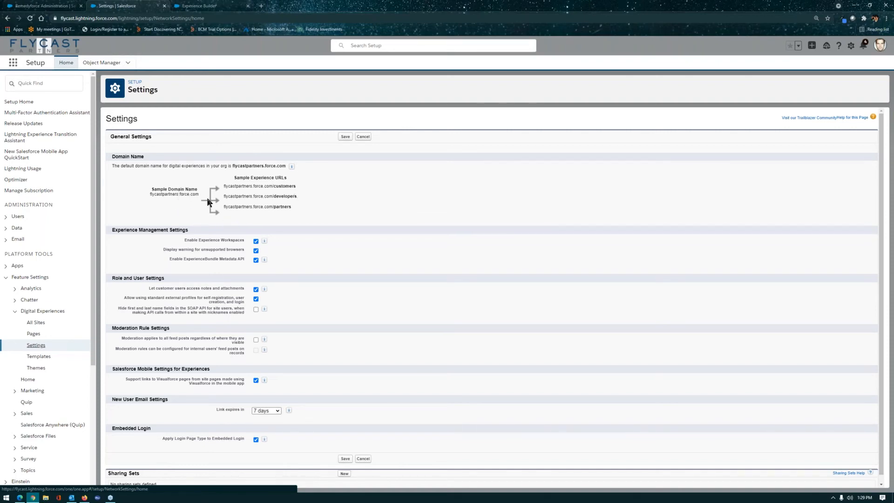
pyautogui.moveTo(179, 195); pyautogui.dragTo(148, 201)
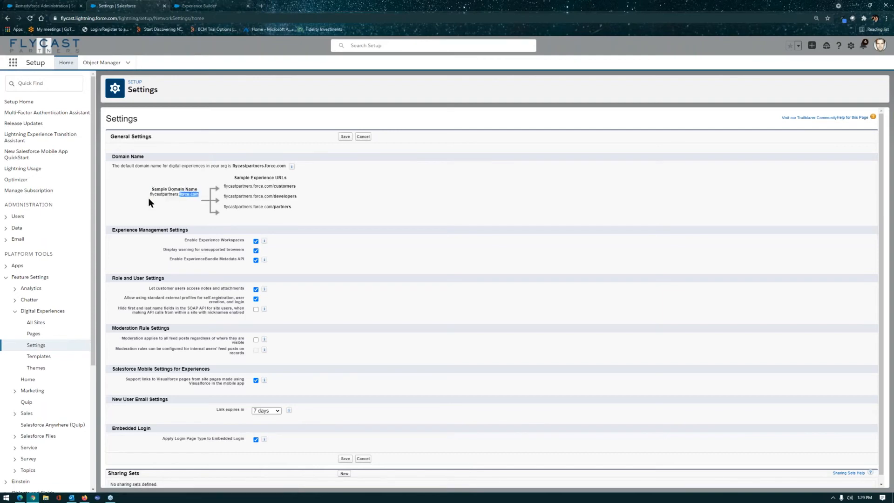
pyautogui.click(183, 197)
pyautogui.moveTo(223, 186); pyautogui.dragTo(300, 182)
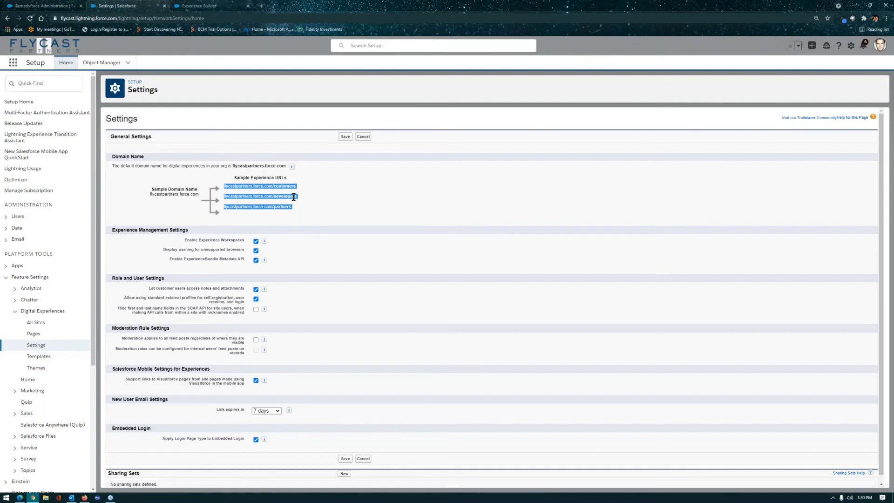
pyautogui.click(292, 196)
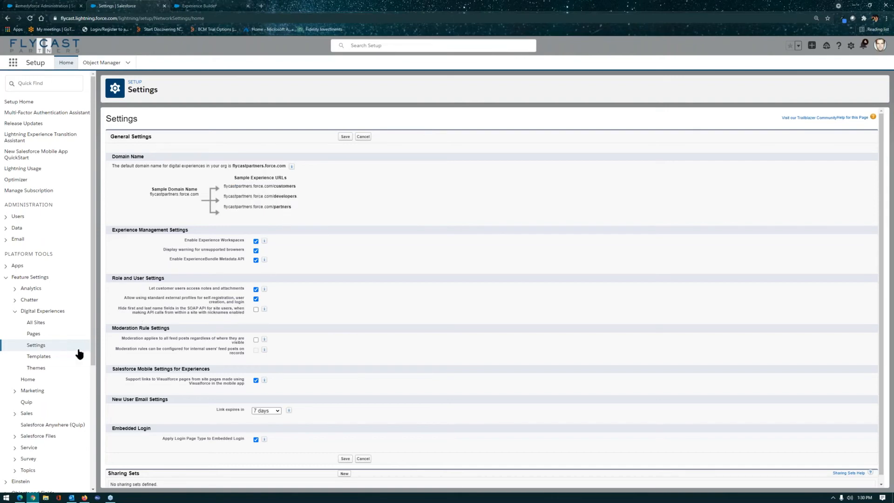
# - Start a new site from the Digital Experiences All Sites page and open the Customer Service template
pyautogui.click(39, 324)
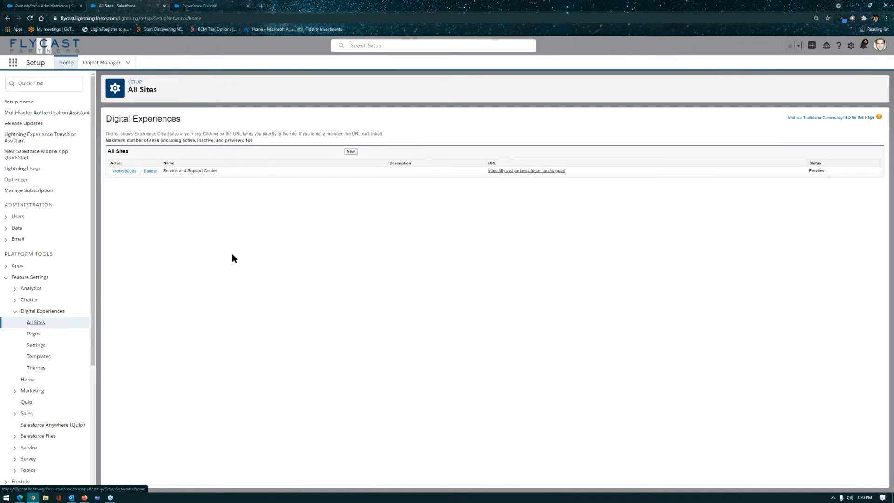
pyautogui.click(351, 152)
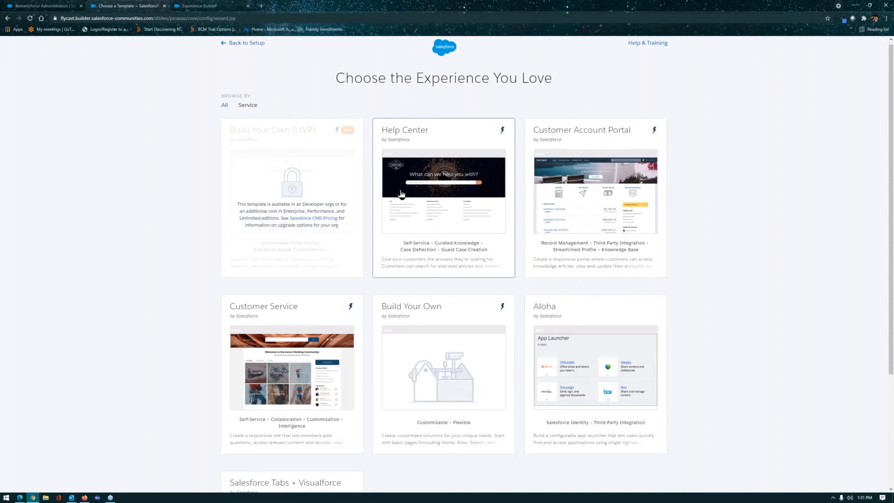
pyautogui.scroll(-3, 401, 194)
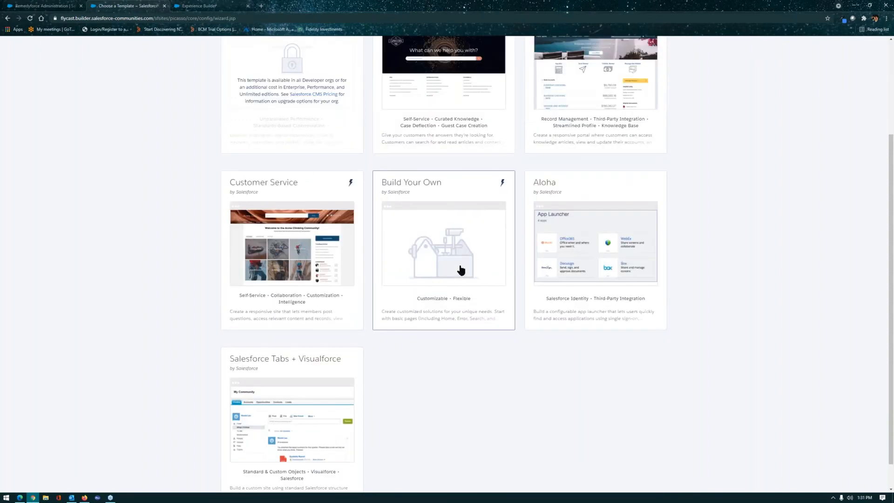
pyautogui.click(307, 270)
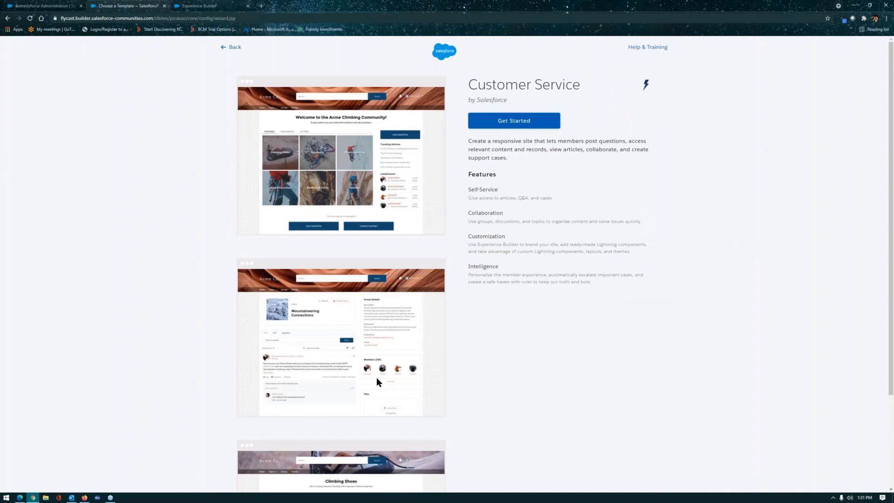
# - Leave the site templates, return to All Sites and open the Service and Support Center site in Experience Builder
pyautogui.click(240, 48)
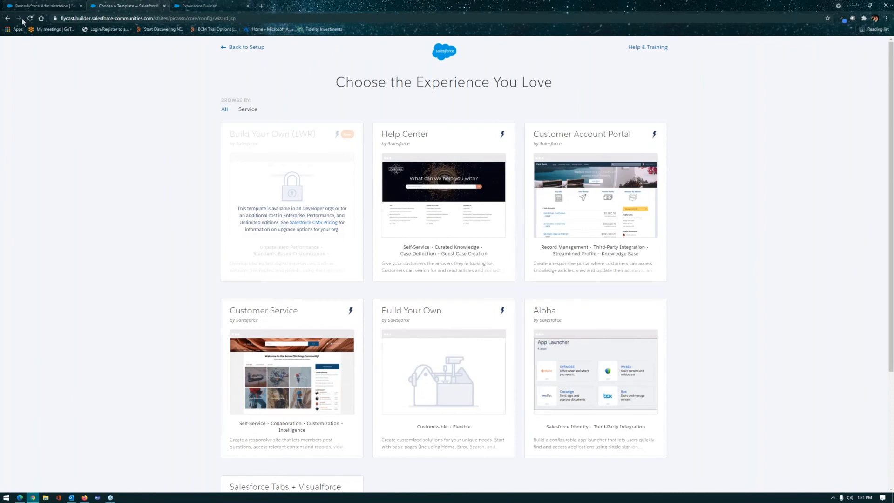
pyautogui.click(240, 47)
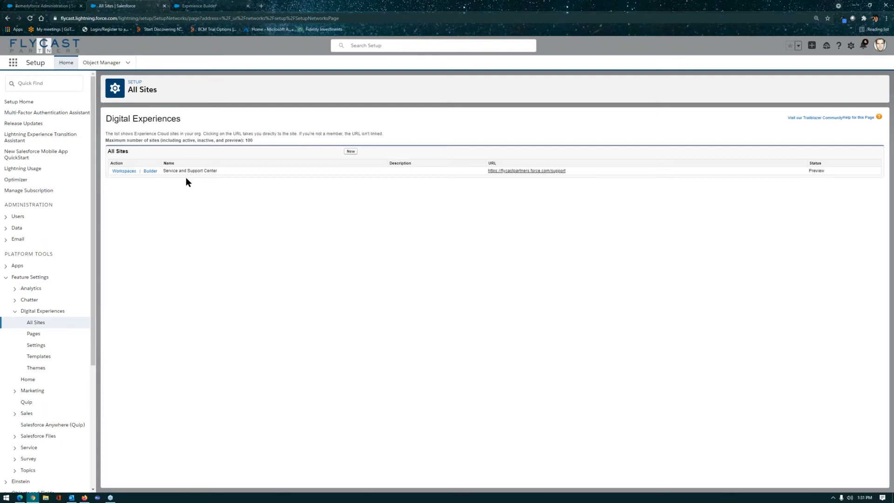
pyautogui.click(154, 172)
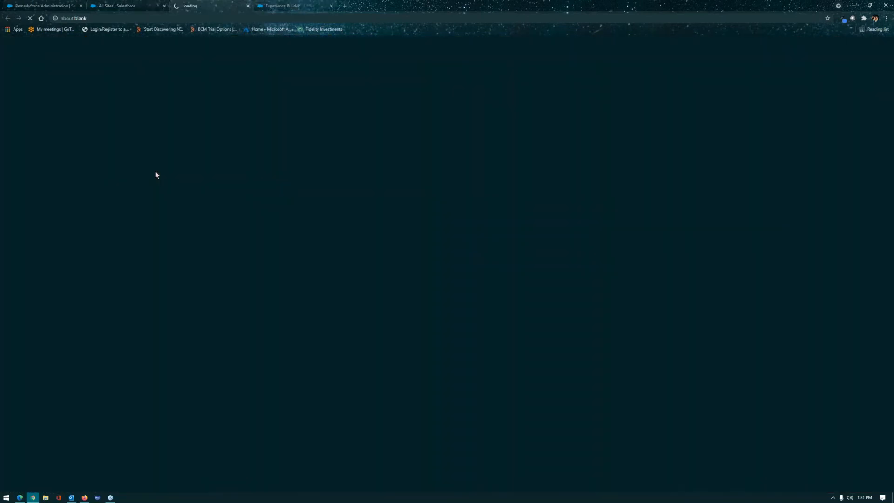
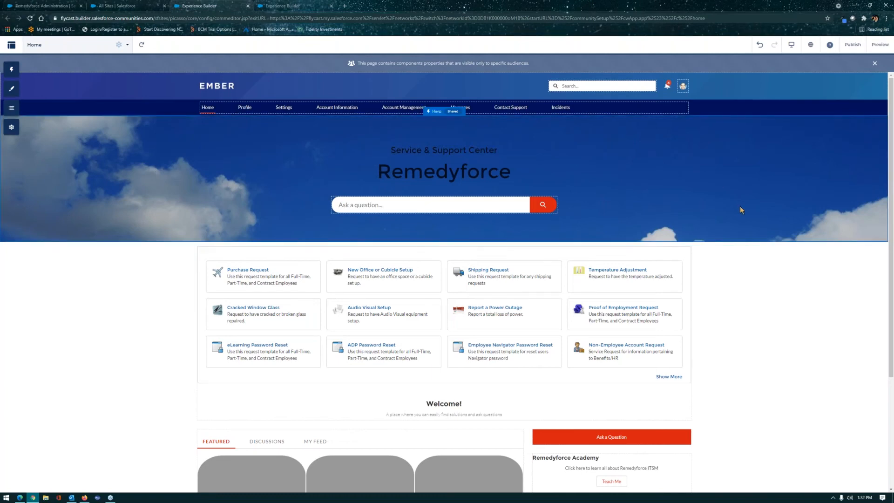
pyautogui.click(875, 64)
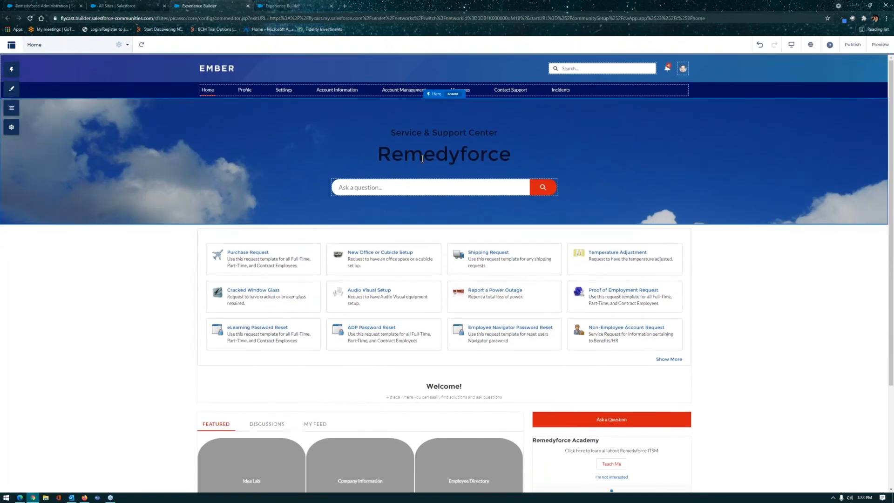
# - Close both open Experience Builder pages of the Service and Support Center site
pyautogui.click(320, 7)
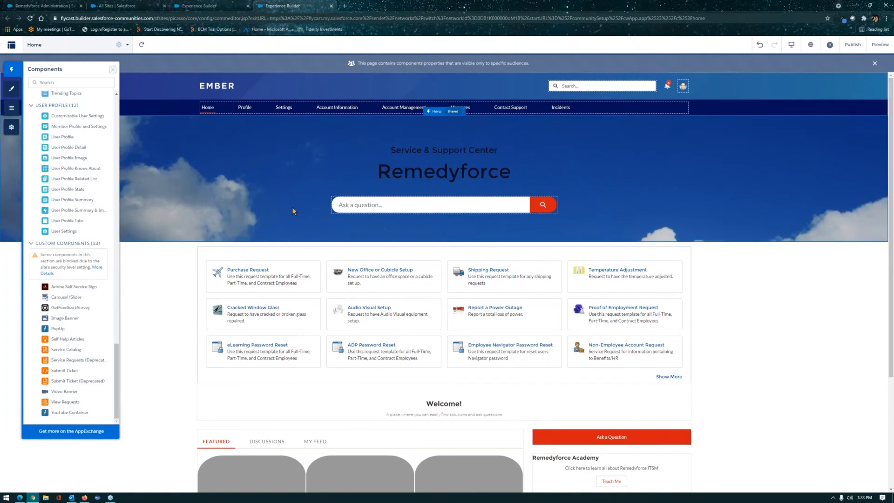
pyautogui.click(112, 69)
pyautogui.click(332, 6)
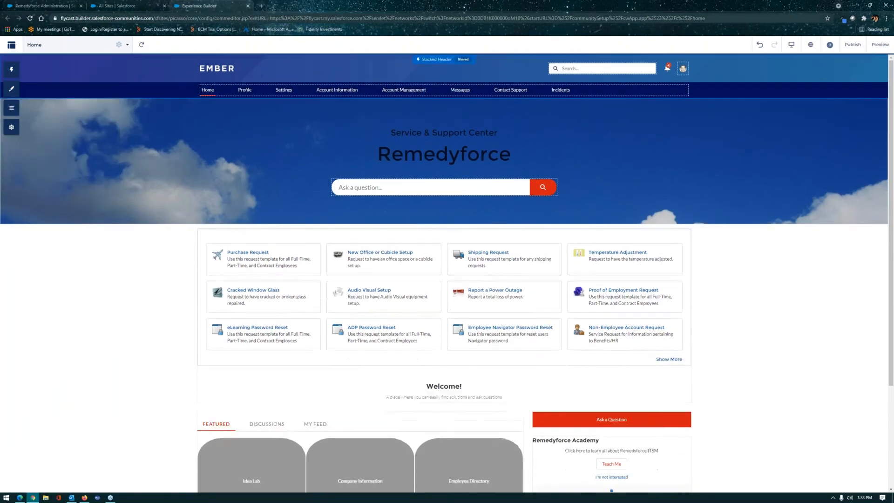
pyautogui.click(249, 6)
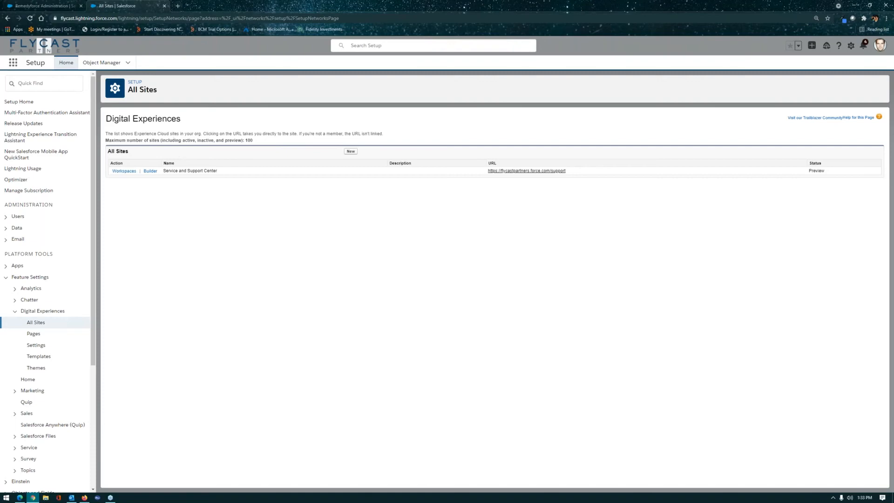
# - Switch to the Remedyforce Console and open the Service Requests and Problems views alongside Incidents
pyautogui.click(47, 5)
pyautogui.click(132, 65)
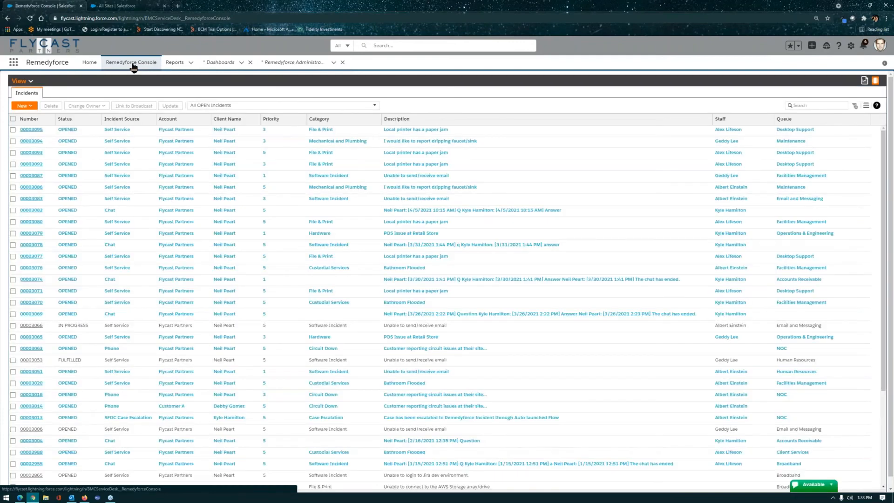
pyautogui.click(23, 81)
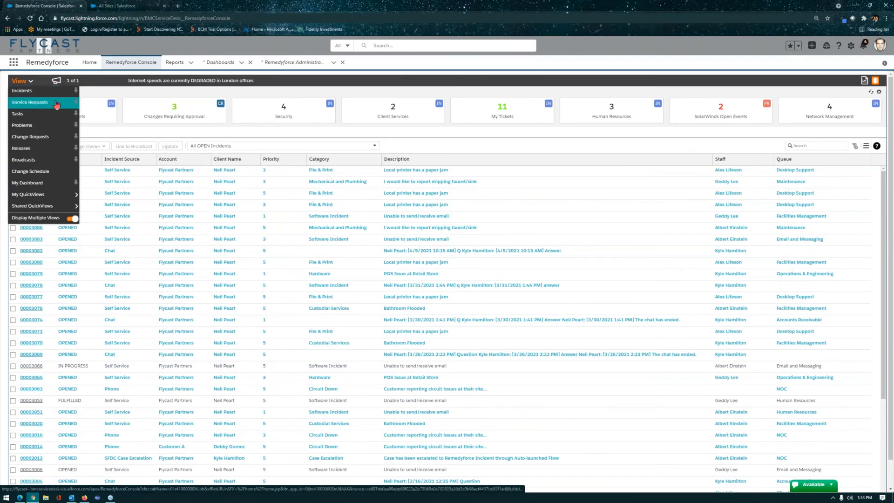
pyautogui.click(53, 102)
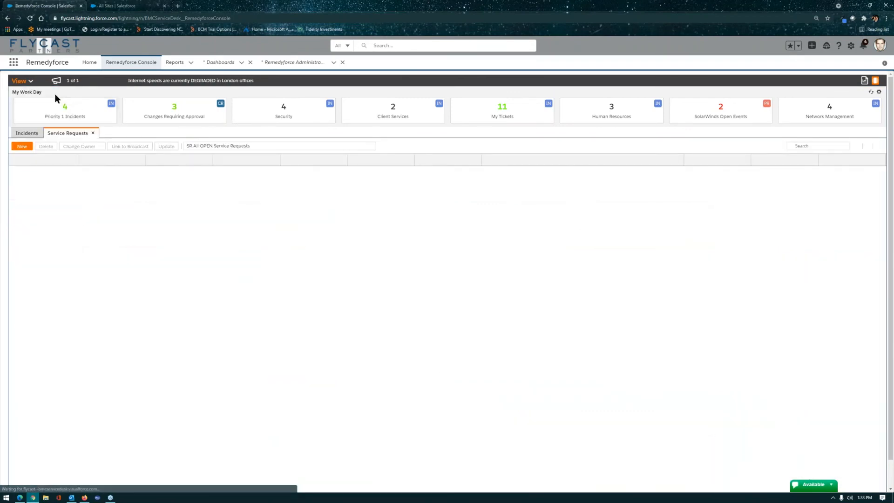
pyautogui.click(23, 81)
pyautogui.click(28, 125)
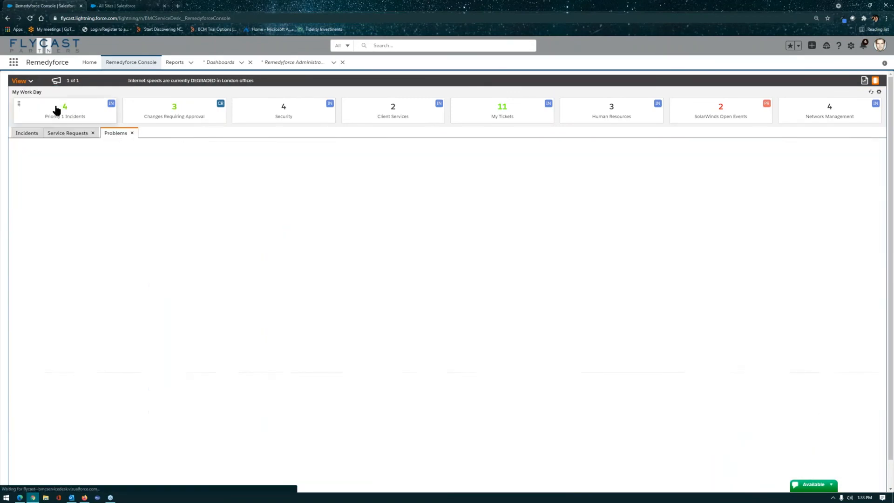
# - Open the Changes Requiring Approval list plus the Releases and Tasks views in the Remedyforce Console
pyautogui.click(32, 82)
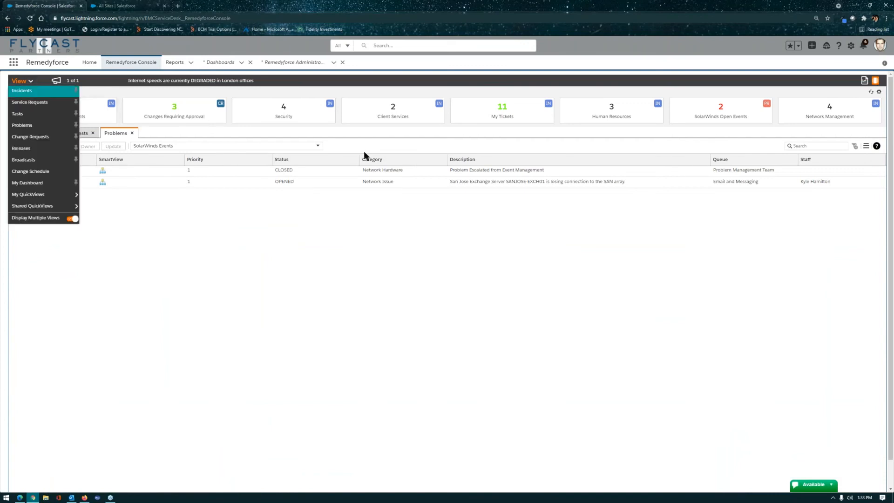
pyautogui.click(176, 110)
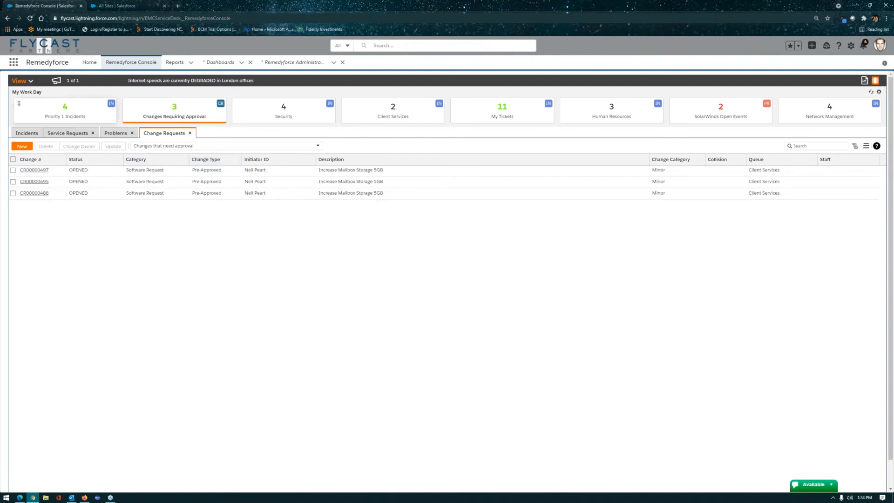
pyautogui.click(20, 81)
pyautogui.click(31, 150)
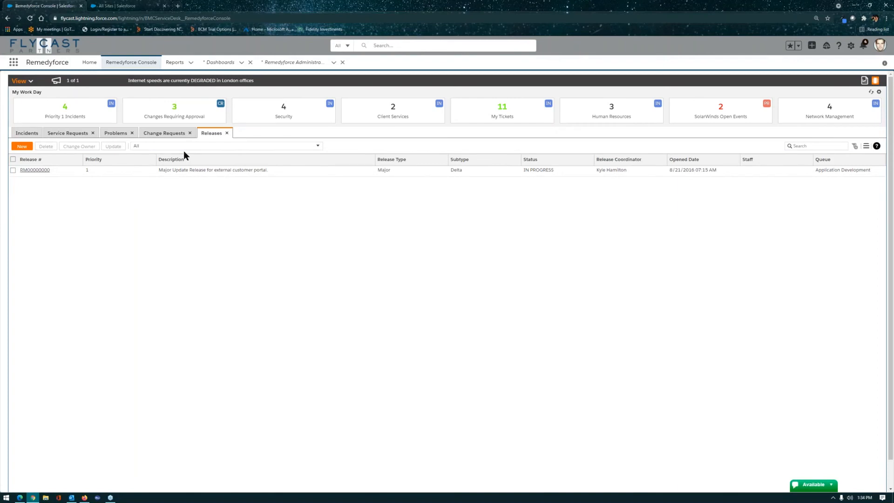
pyautogui.click(31, 82)
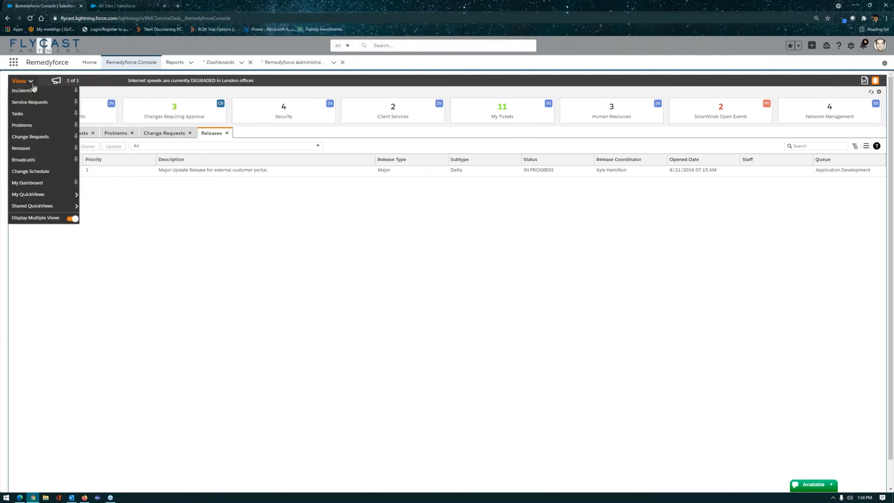
pyautogui.click(42, 116)
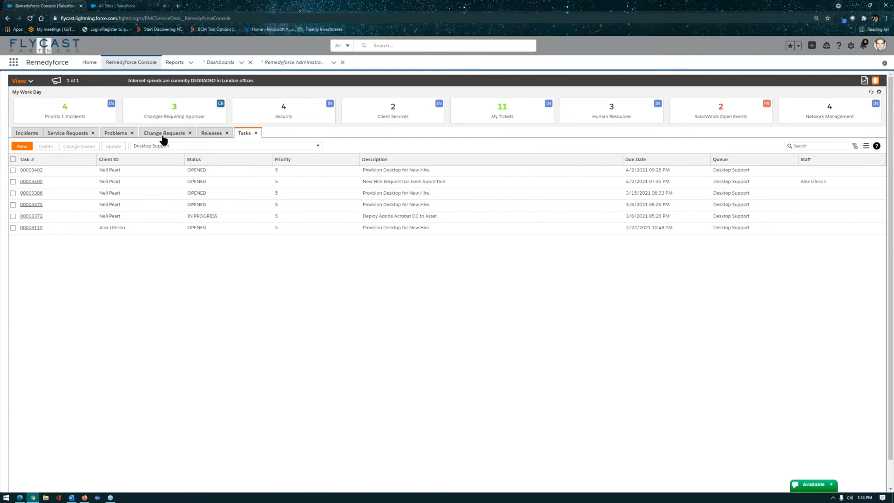
# - Open the SmartView of the first new hire service request and examine its related tasks and request details
pyautogui.click(72, 134)
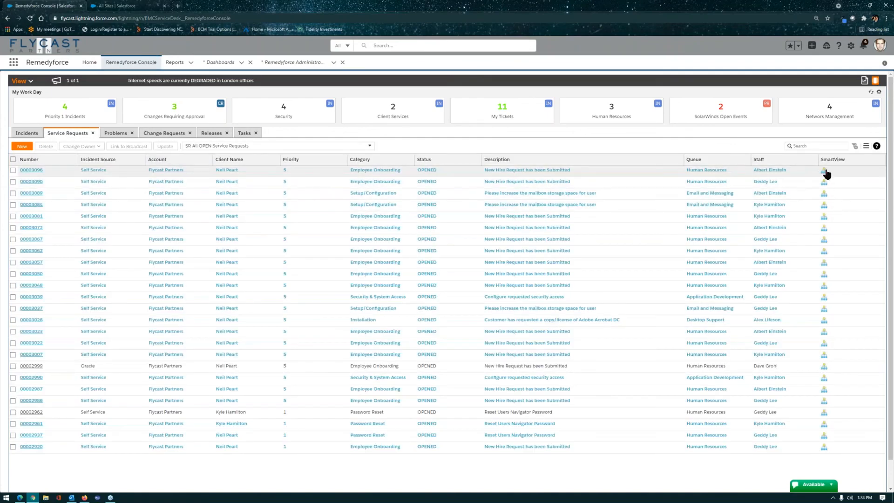
pyautogui.click(825, 171)
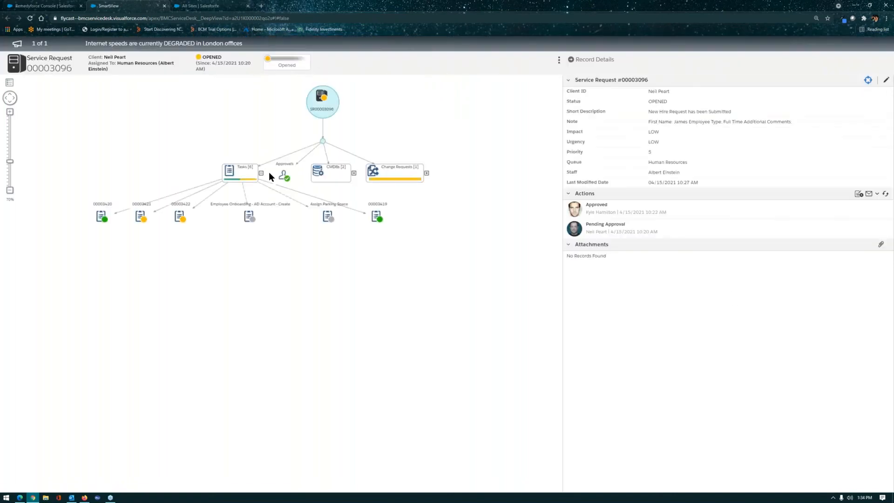
pyautogui.click(323, 109)
pyautogui.click(377, 216)
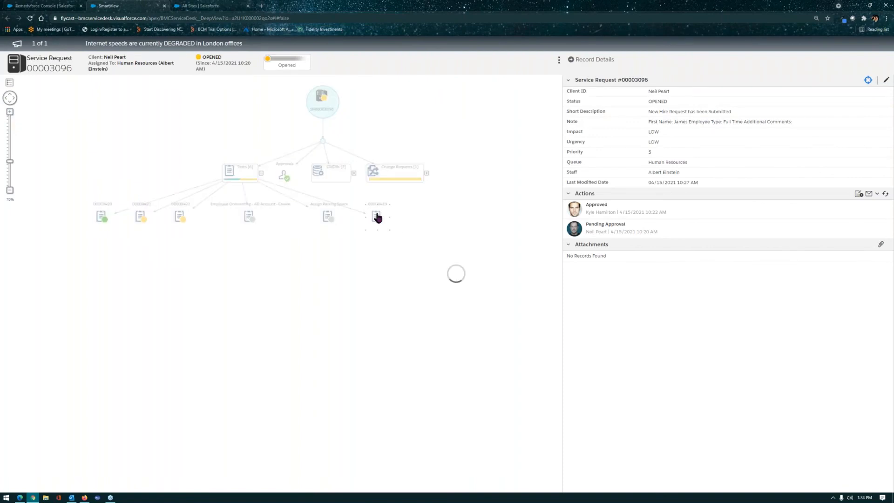
pyautogui.click(330, 218)
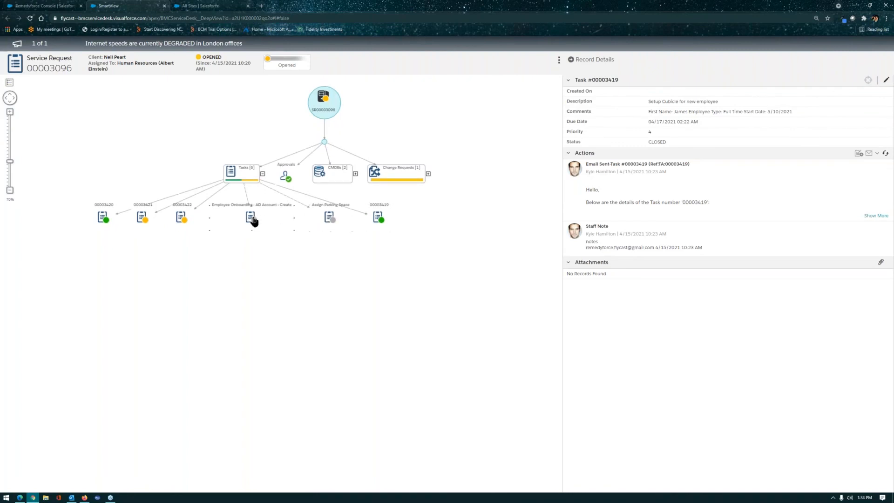
pyautogui.moveTo(253, 221)
pyautogui.click(324, 98)
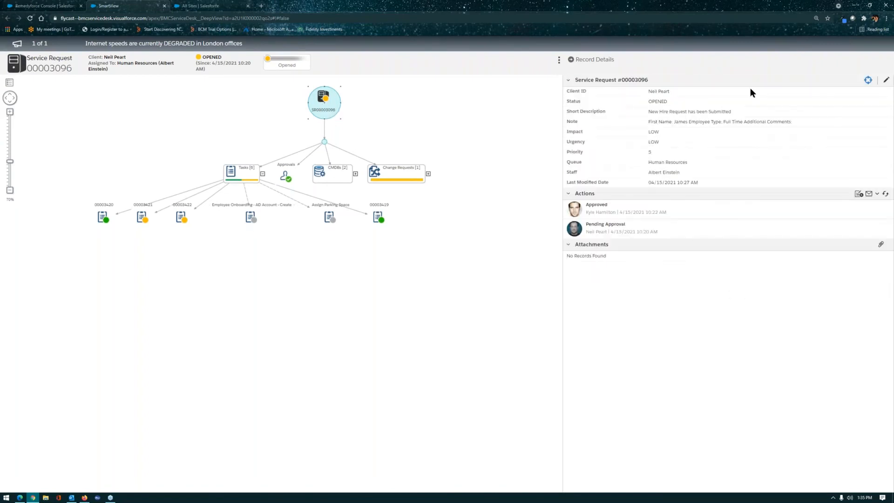
# - Examine the service targets of the new hire service request and close its SmartView
pyautogui.click(869, 81)
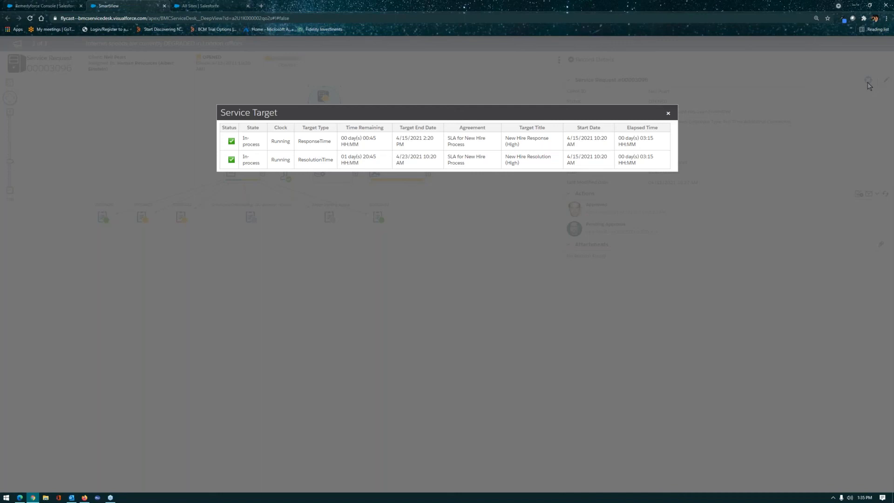
pyautogui.click(670, 114)
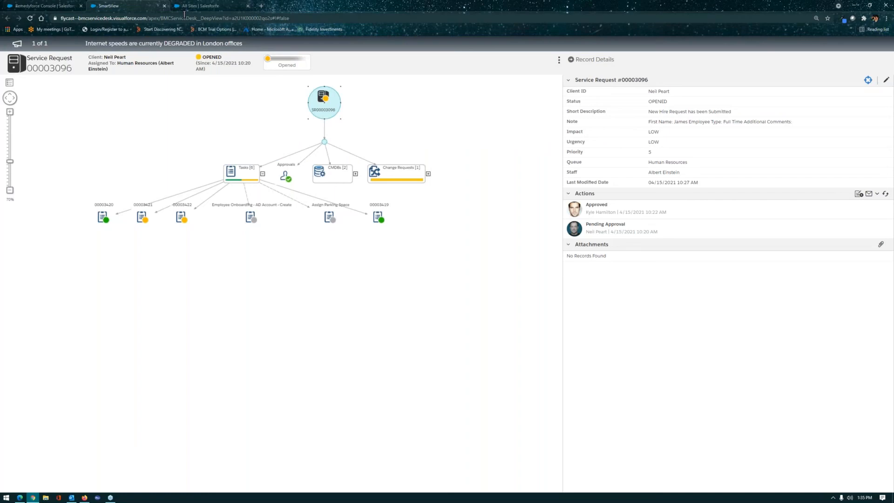
pyautogui.click(164, 6)
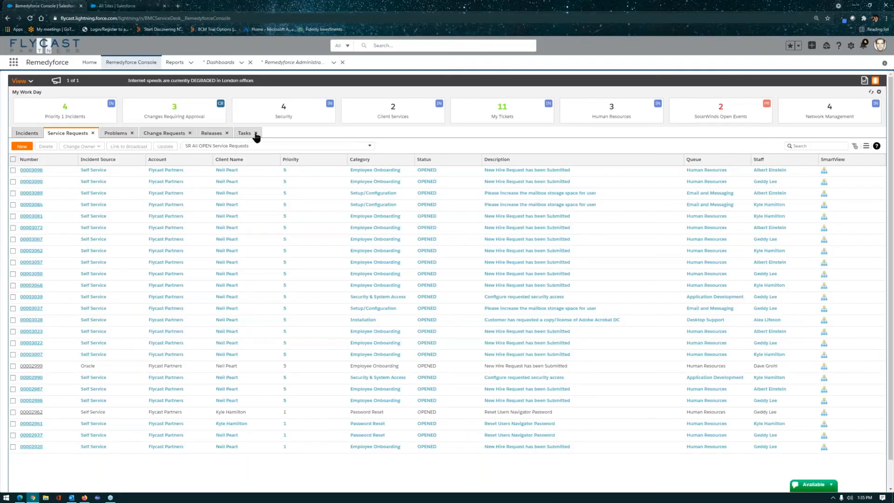
# - Close the Tasks, Releases, Change Requests and Problems views and reopen the Change Requests view
pyautogui.click(227, 133)
pyautogui.click(190, 134)
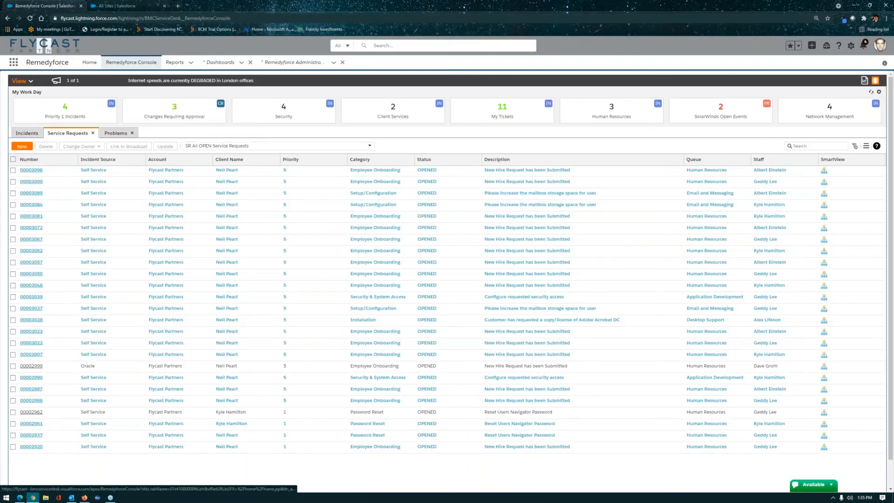
pyautogui.click(31, 81)
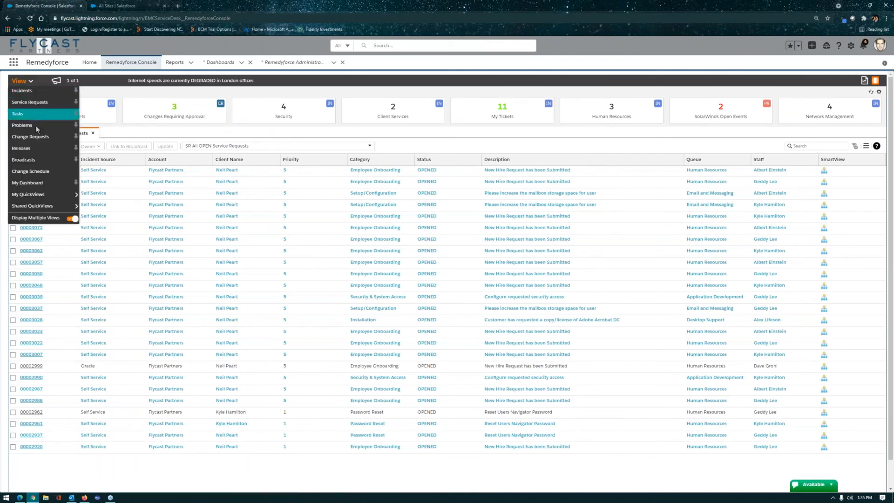
pyautogui.click(42, 139)
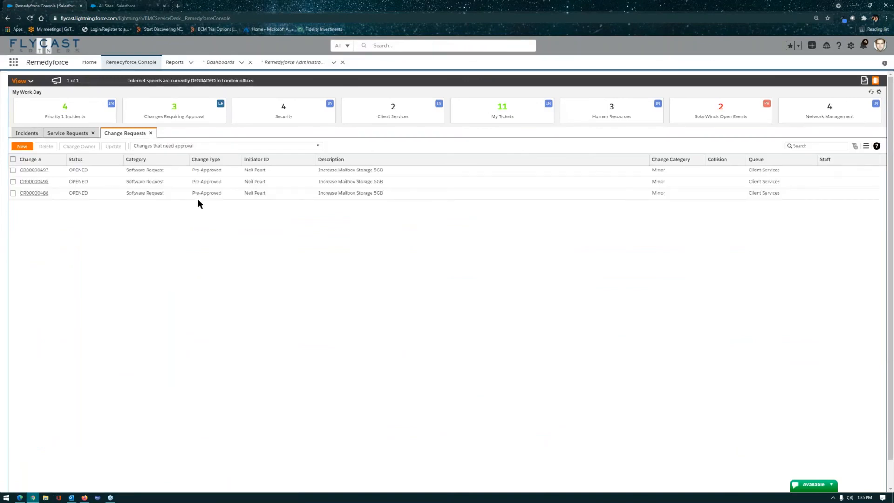
# - Open the first Increase Mailbox Storage change request and start linking services and CIs to it
pyautogui.click(35, 170)
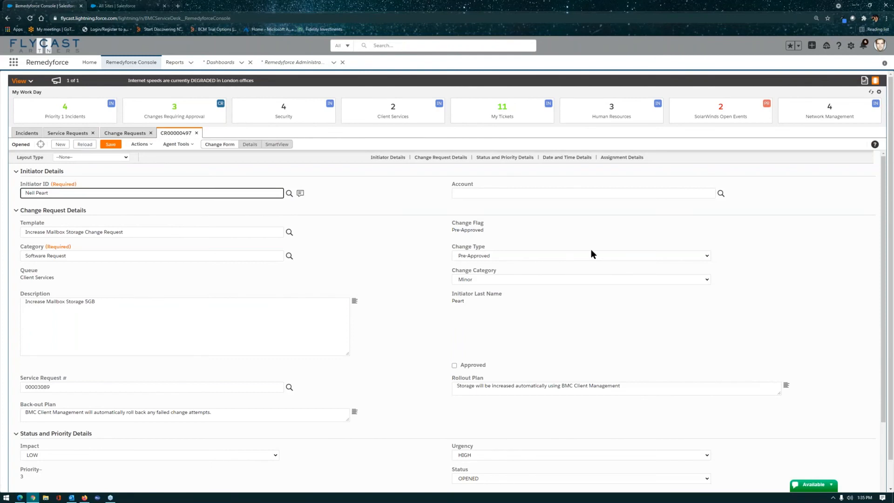
pyautogui.click(874, 224)
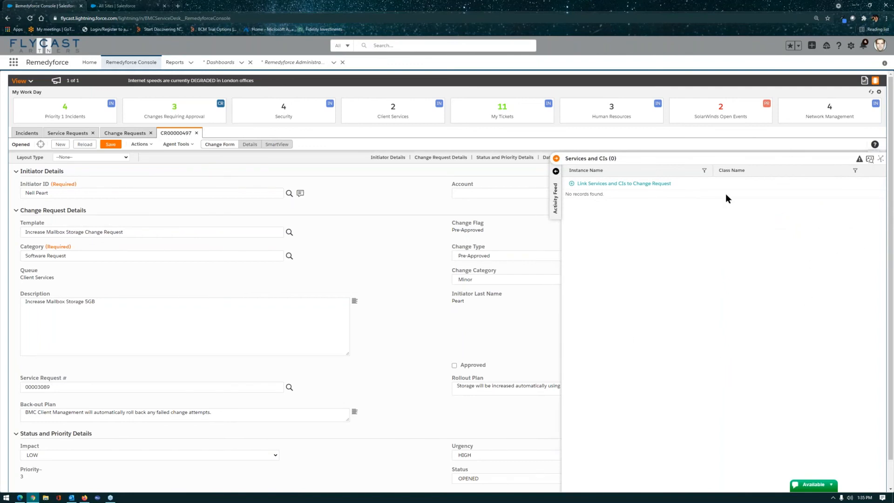
pyautogui.click(652, 184)
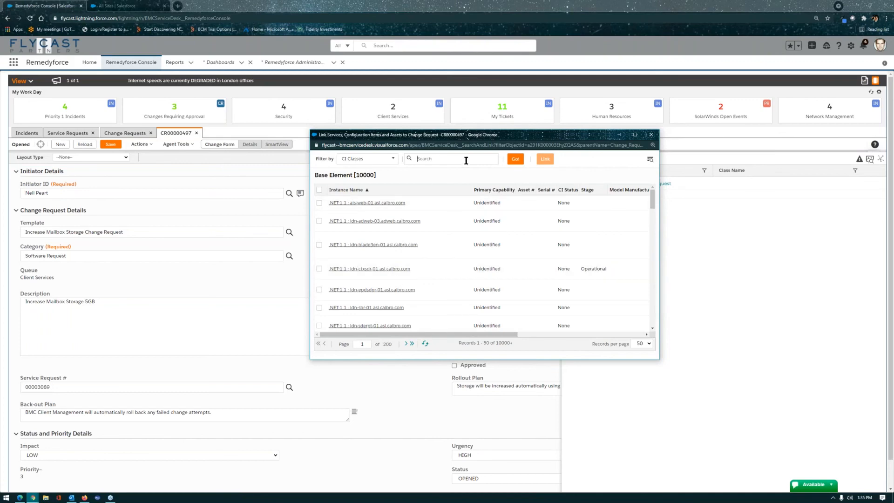
# - Filter the items available for linking by Asset Classes, and switch the filter to All Classes
pyautogui.click(390, 159)
pyautogui.click(385, 179)
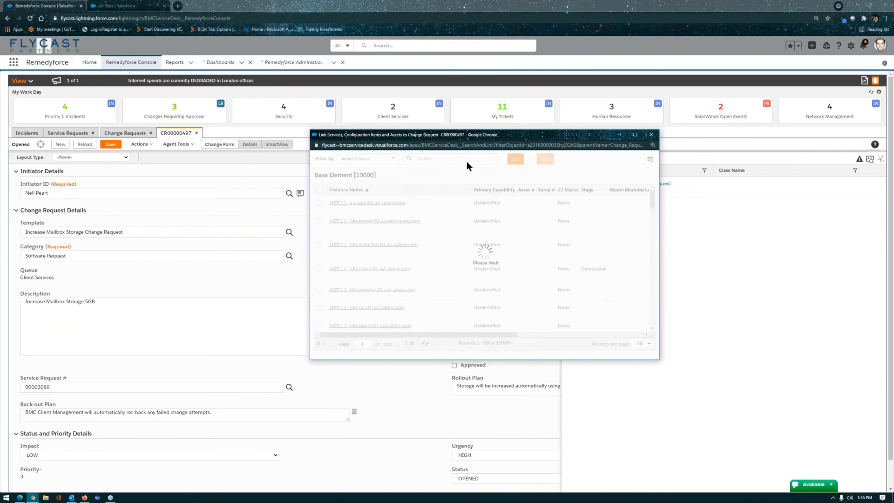
pyautogui.click(388, 160)
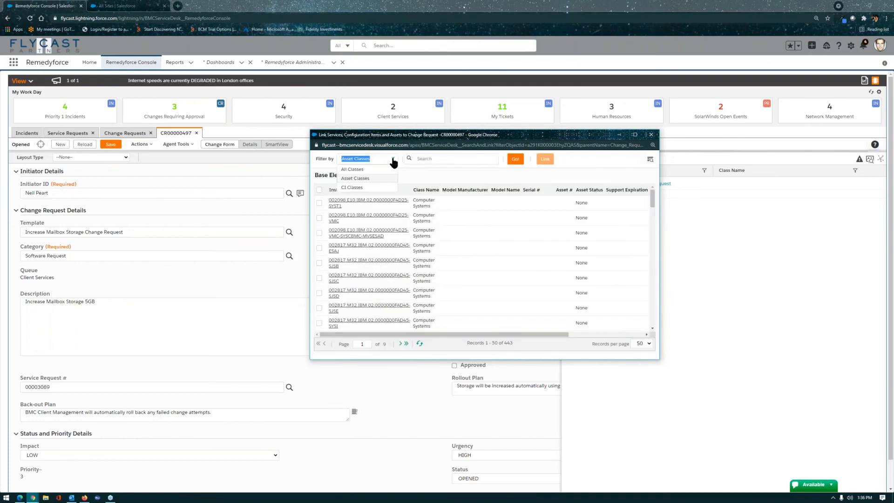
pyautogui.click(353, 170)
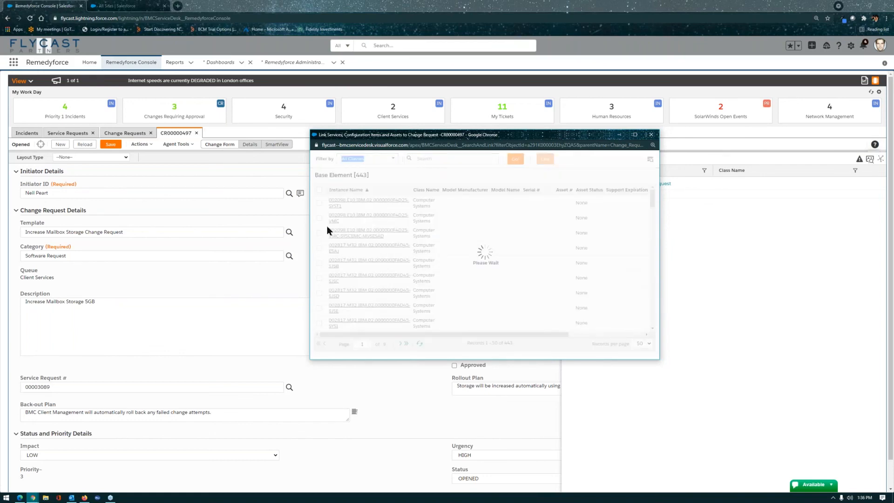
# - Search all classes for aws and link the AWS US East (N. Virginia) cloud instance to the change request
pyautogui.click(459, 158)
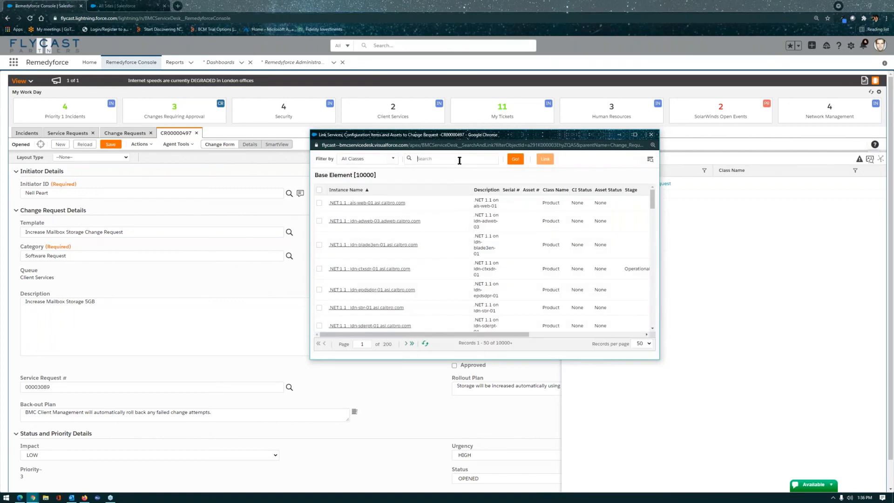
pyautogui.write('aws')
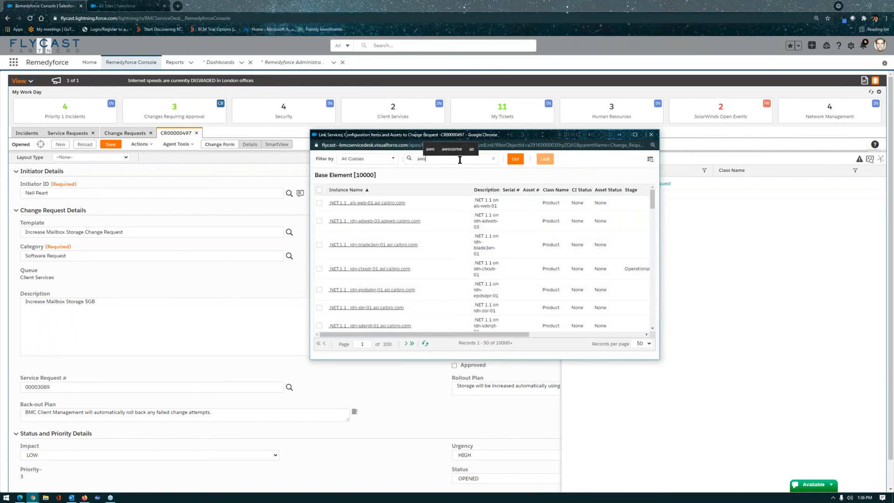
pyautogui.click(520, 161)
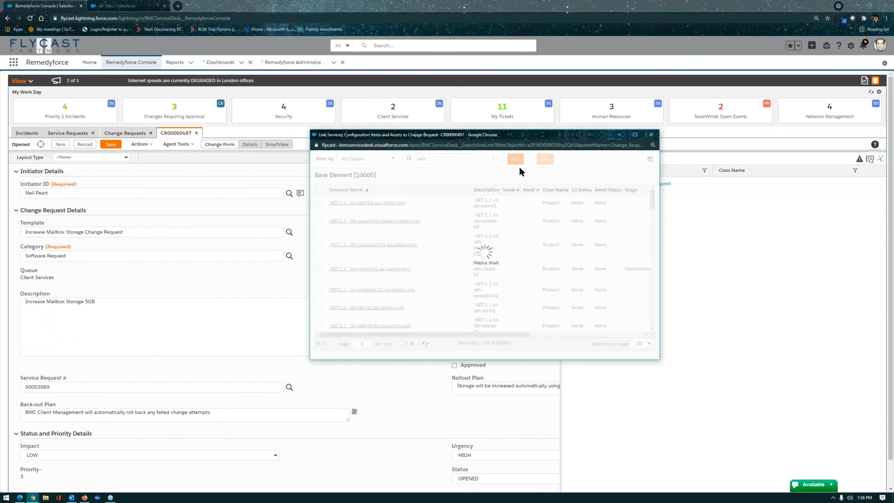
pyautogui.scroll(-5, 340, 266)
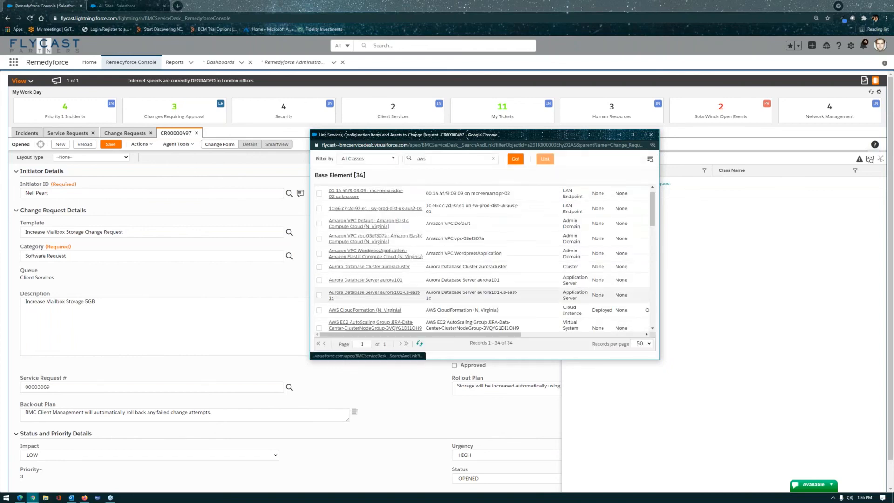
pyautogui.click(319, 225)
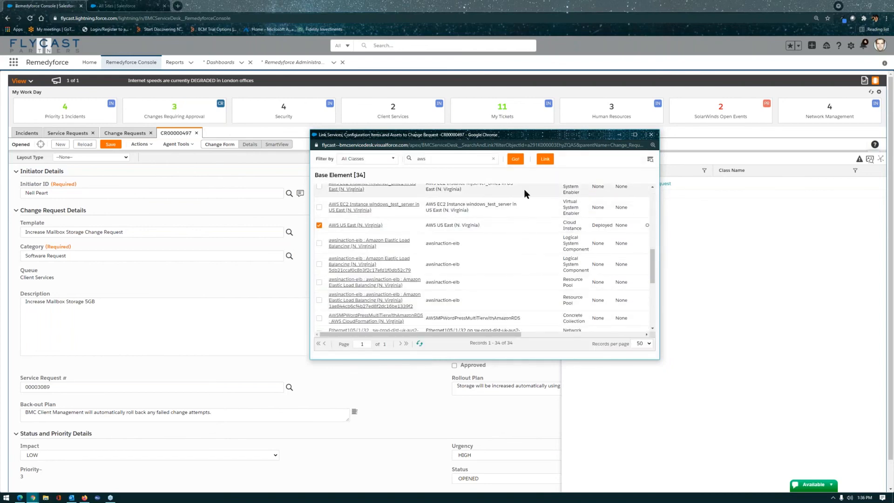
pyautogui.click(545, 159)
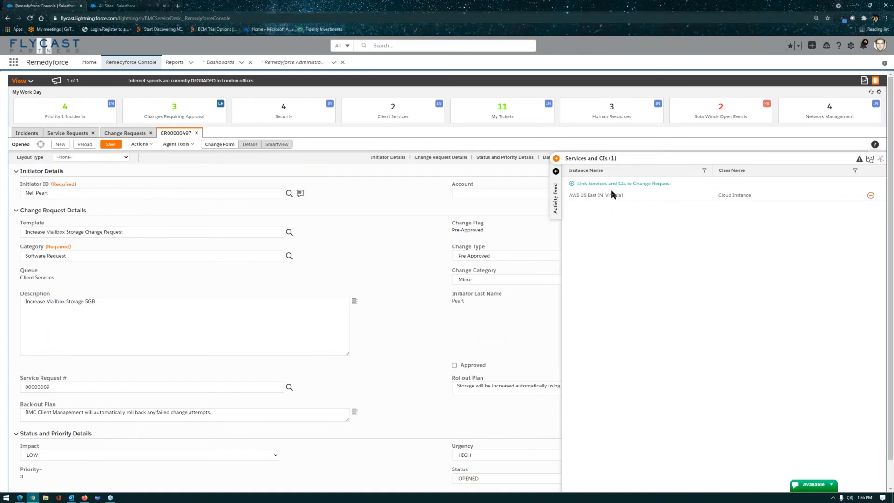
# - Preview the linked AWS US East (N. Virginia) details and open its relationships in a widened CMDB Explorer window
pyautogui.moveTo(607, 198)
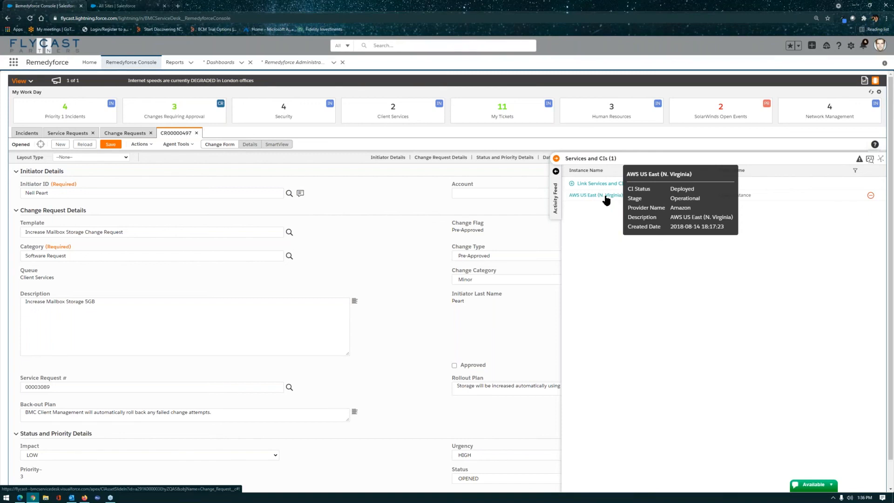
pyautogui.click(881, 158)
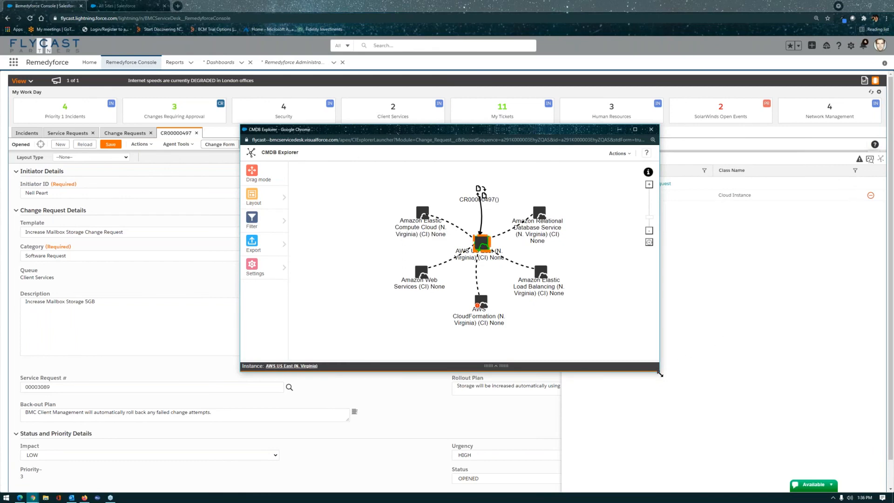
pyautogui.moveTo(659, 373); pyautogui.dragTo(758, 366)
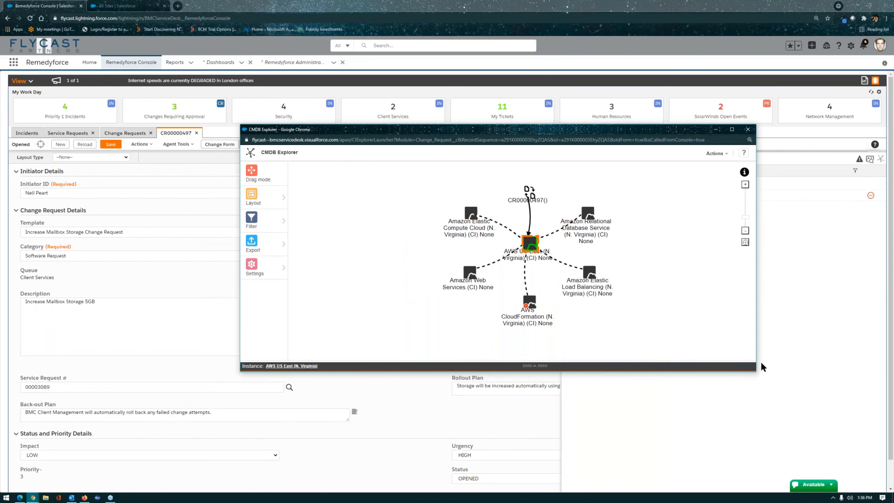
# - Analyze the impact of changing AWS US East (N. Virginia), examine its related change requests, and close CMDB Explorer
pyautogui.click(725, 154)
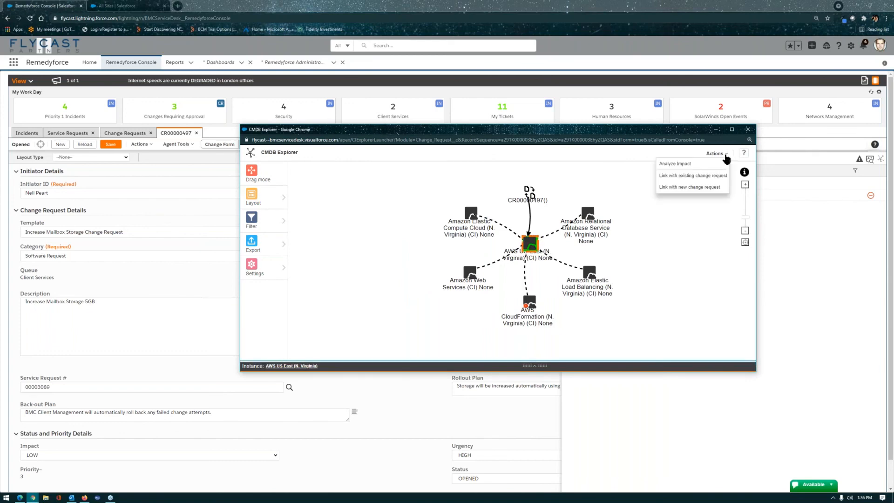
pyautogui.click(721, 163)
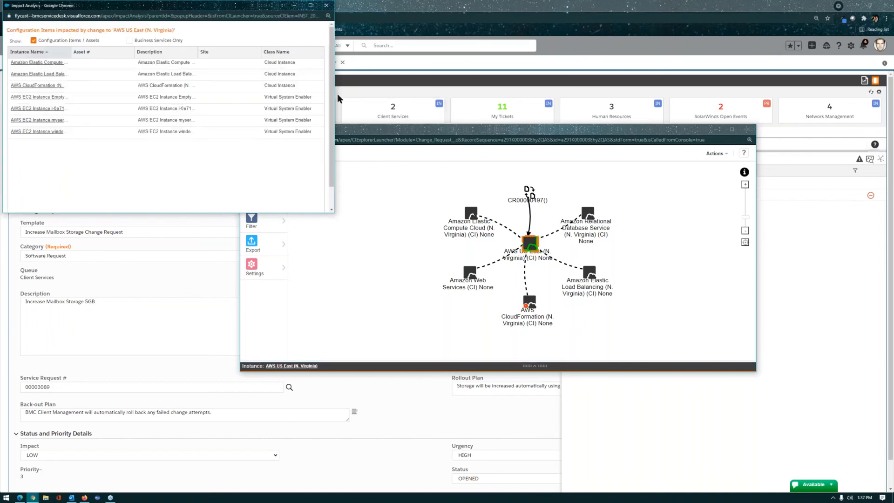
pyautogui.click(326, 6)
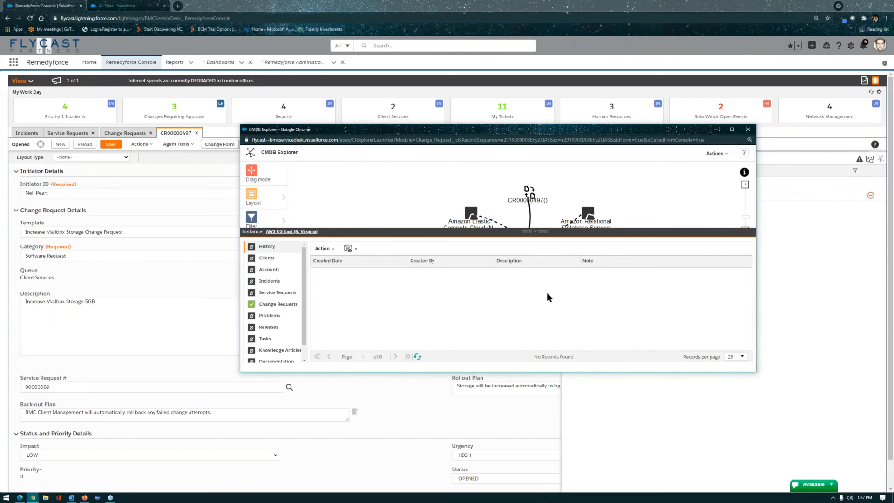
pyautogui.click(275, 305)
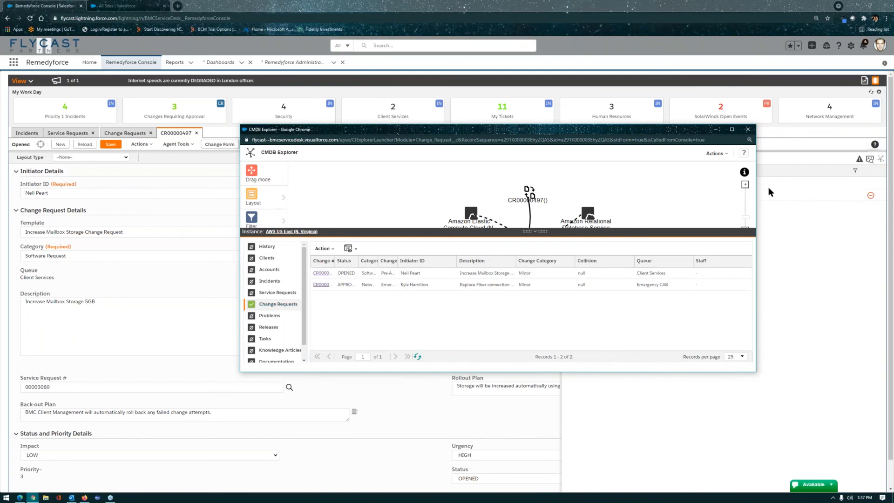
pyautogui.click(748, 129)
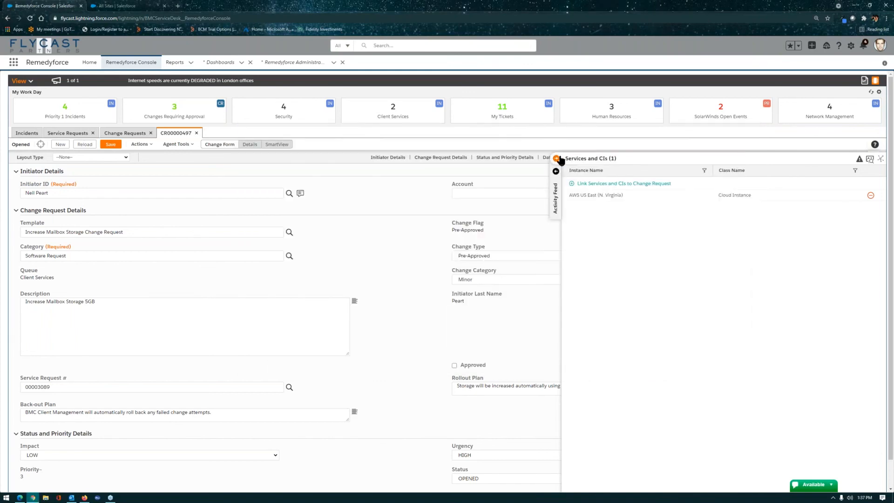
# - Collapse the Services and CIs section of the change request and hide the My Work Day tiles
pyautogui.click(559, 161)
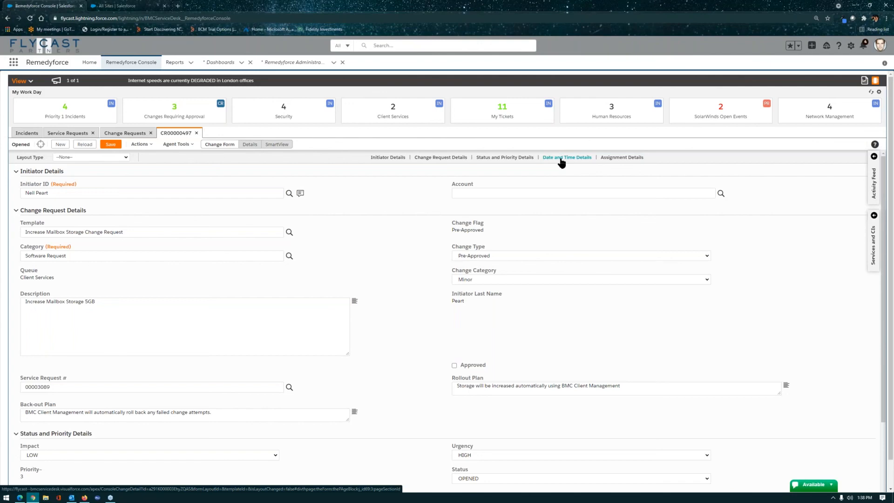
pyautogui.click(560, 158)
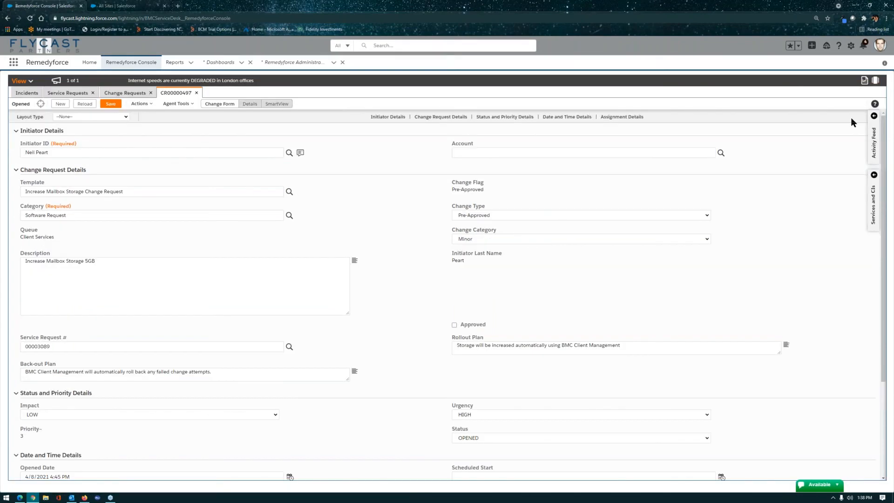